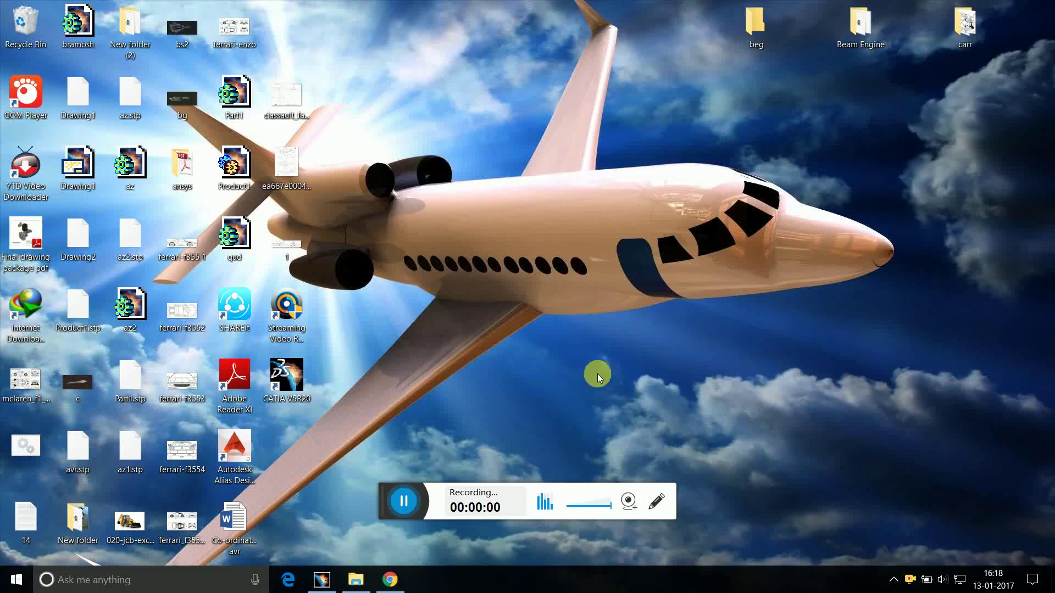
# Step: Bring the empty Part1 window forward and select the yz plane in the tree
pyautogui.click(322, 580)
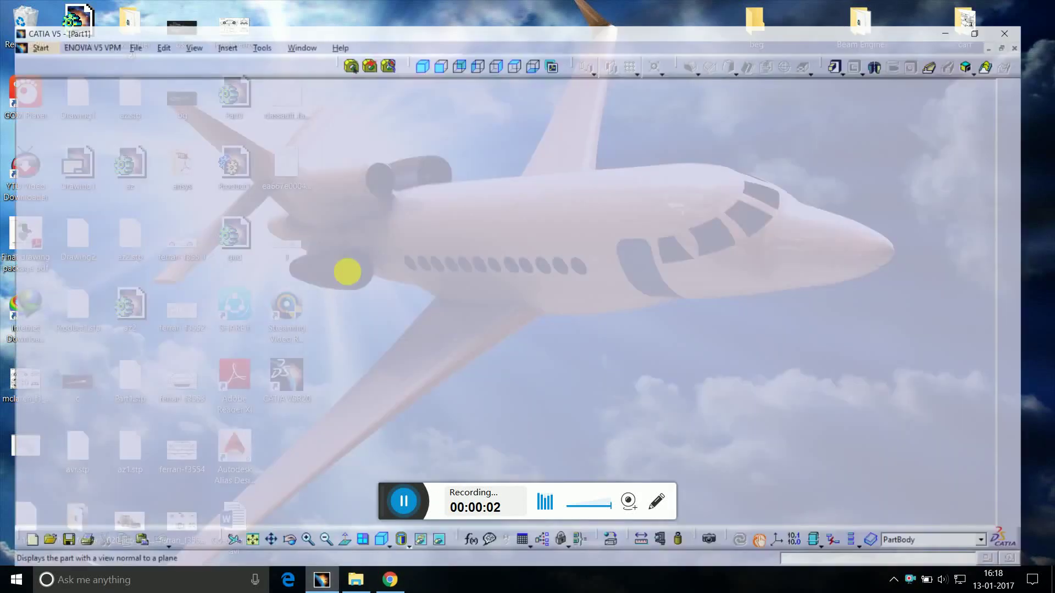
pyautogui.click(532, 304)
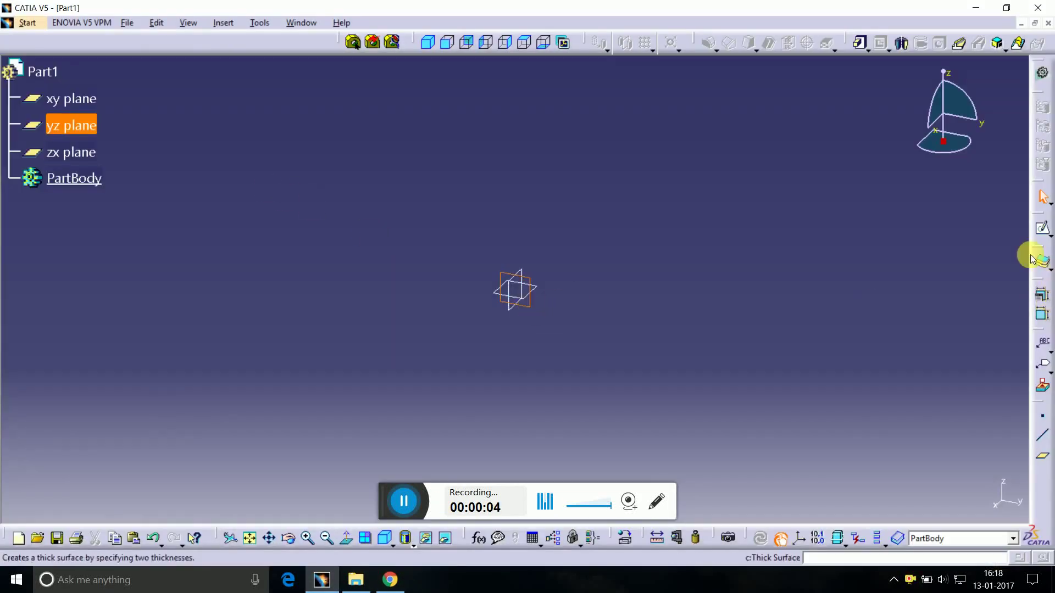
# Step: Open a sketch on the yz plane and draw a closed four-point rectangle ending at the origin
pyautogui.click(1043, 229)
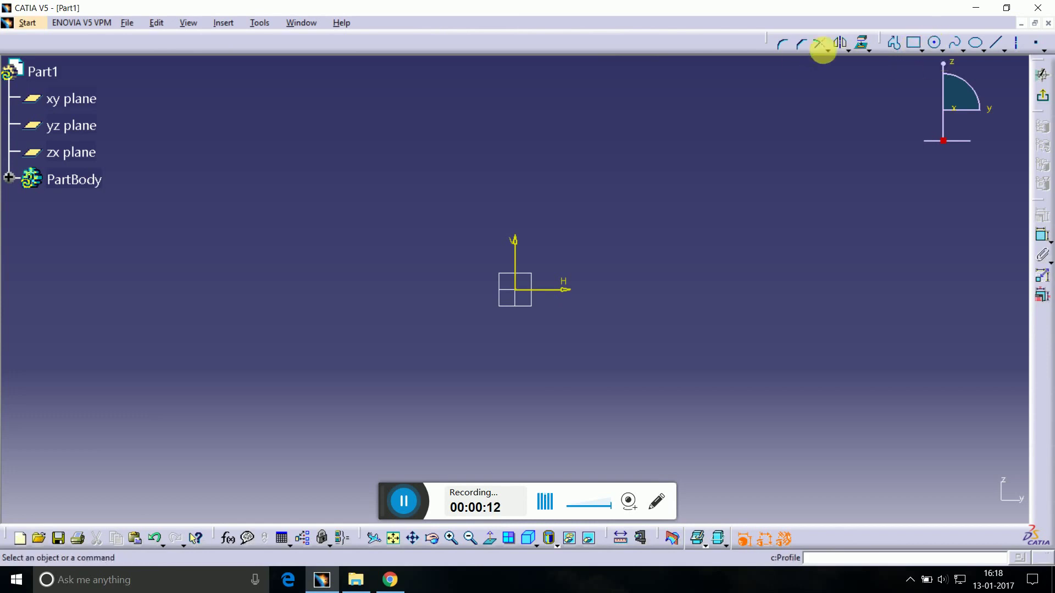
pyautogui.click(894, 44)
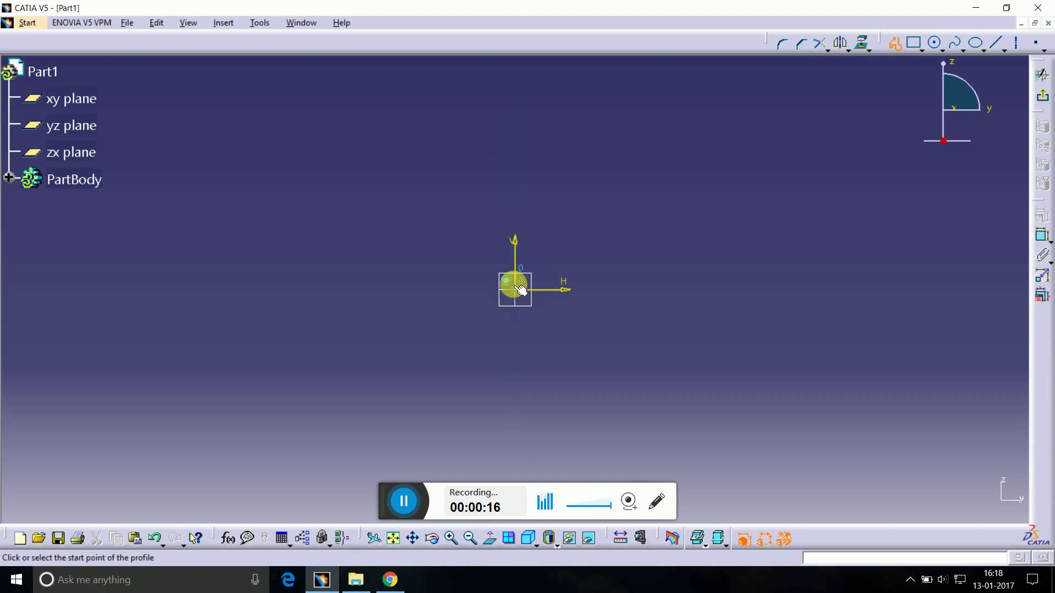
pyautogui.click(584, 263)
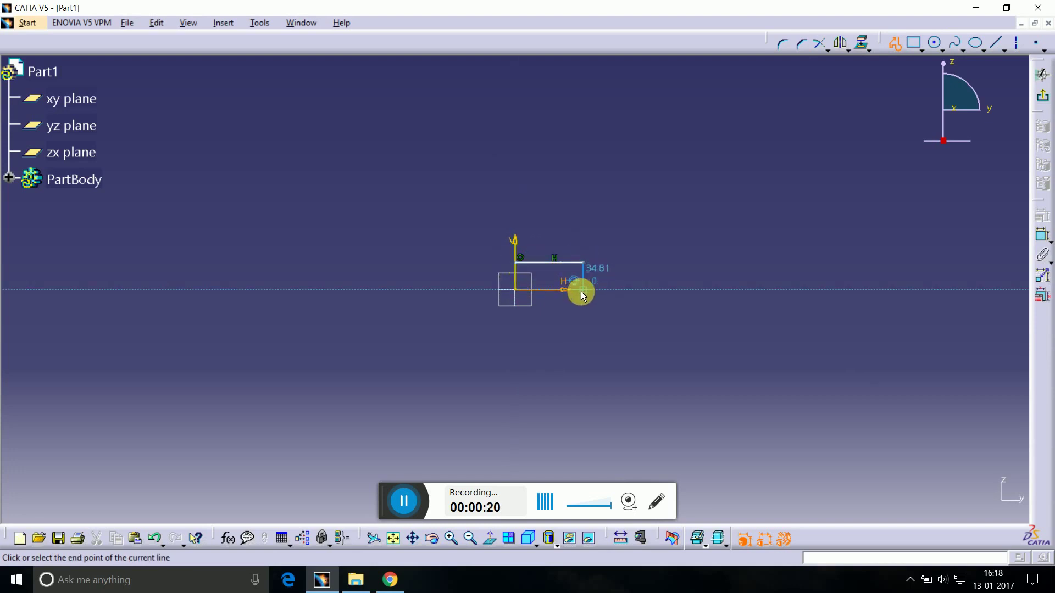
pyautogui.click(552, 297)
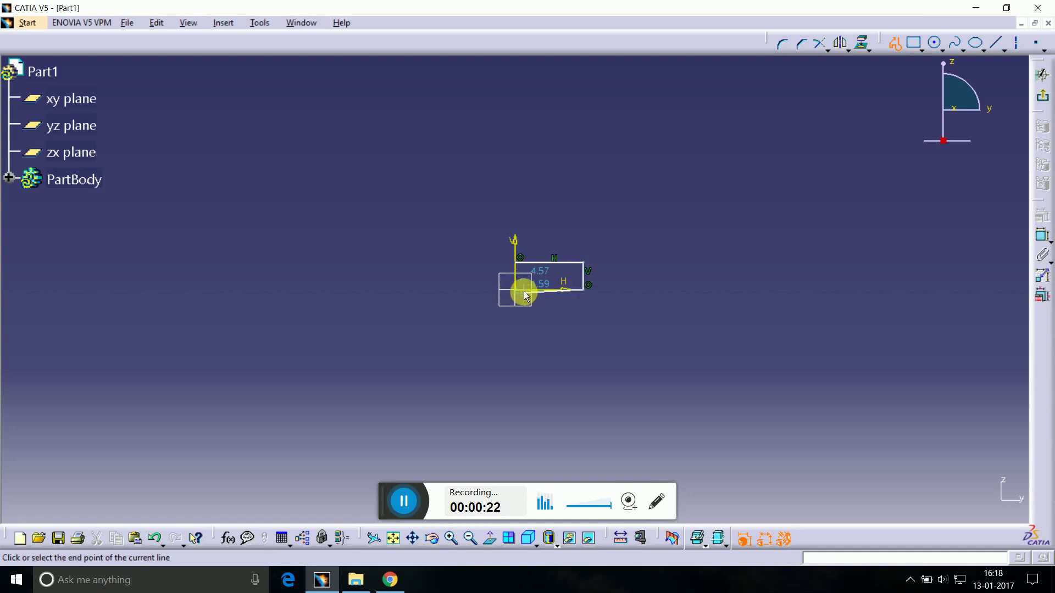
pyautogui.click(515, 289)
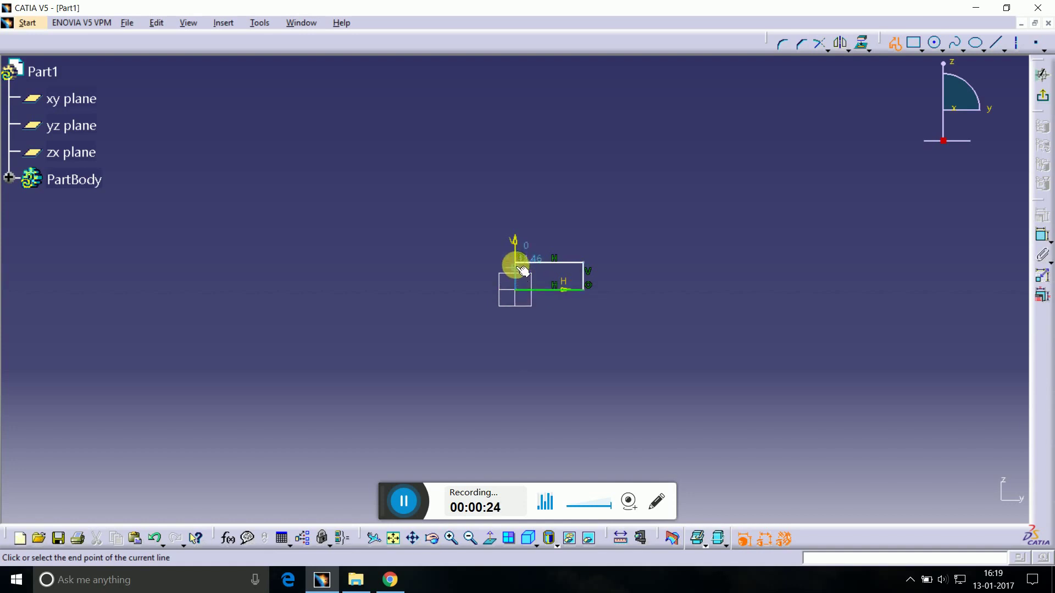
pyautogui.click(514, 264)
# Step: Add a height dimension on the right edge and a width dimension on the top edge
pyautogui.click(1043, 236)
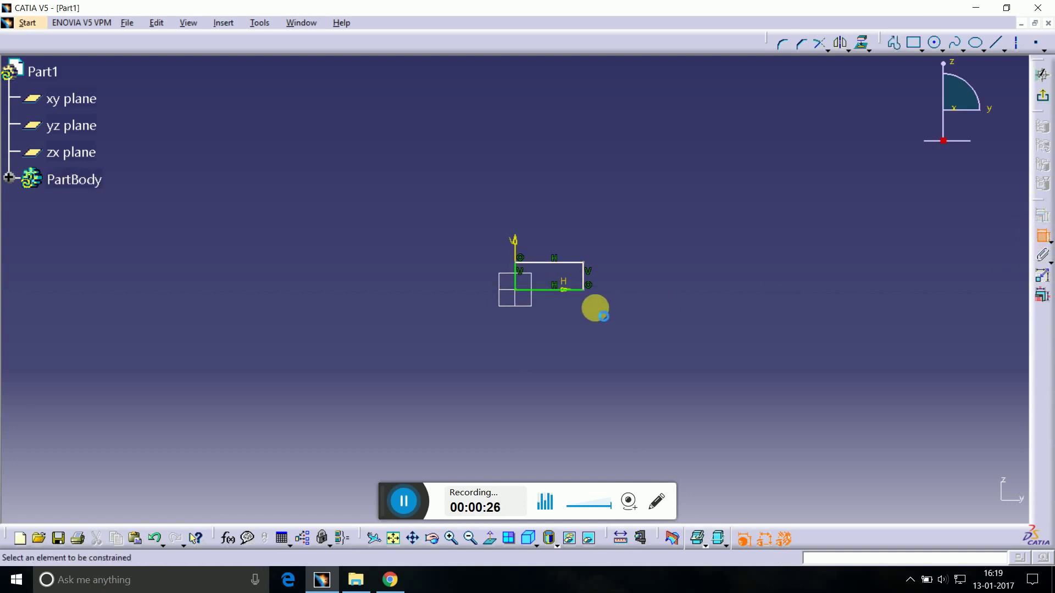
pyautogui.click(588, 283)
pyautogui.click(735, 277)
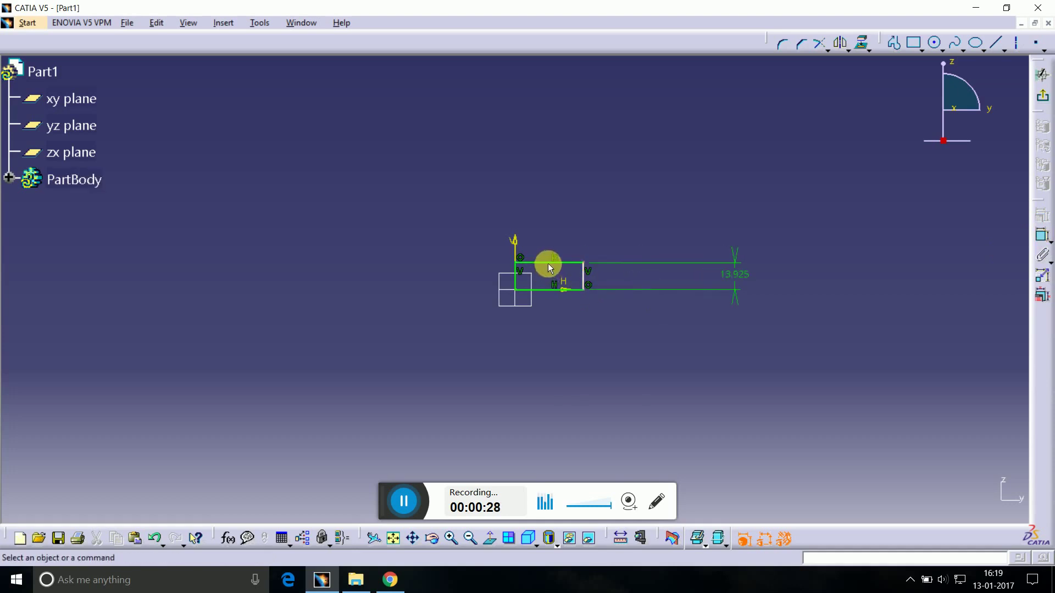
pyautogui.click(549, 263)
pyautogui.click(1042, 236)
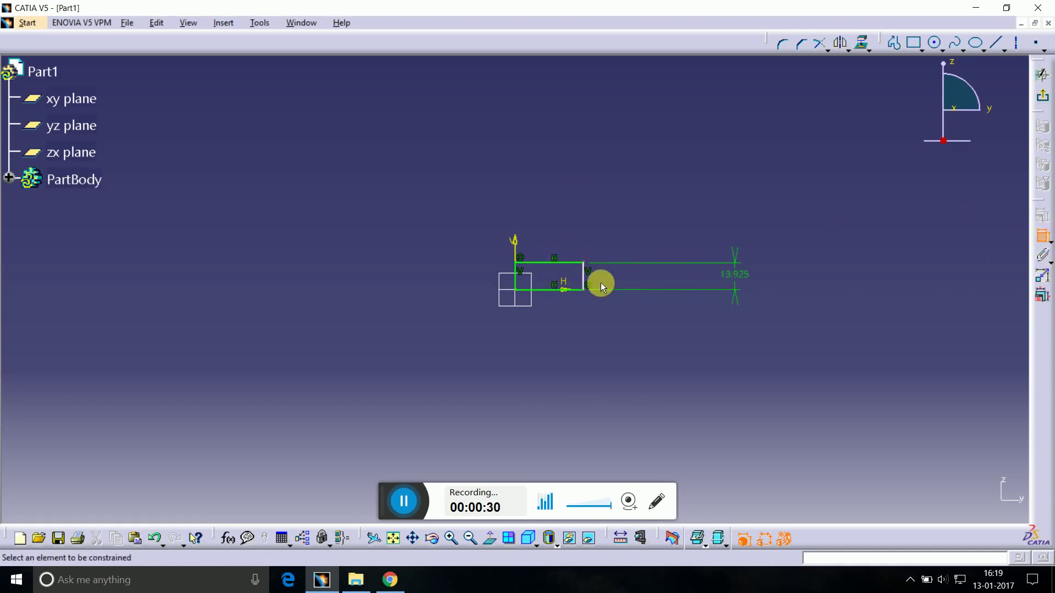
pyautogui.click(577, 267)
pyautogui.click(570, 156)
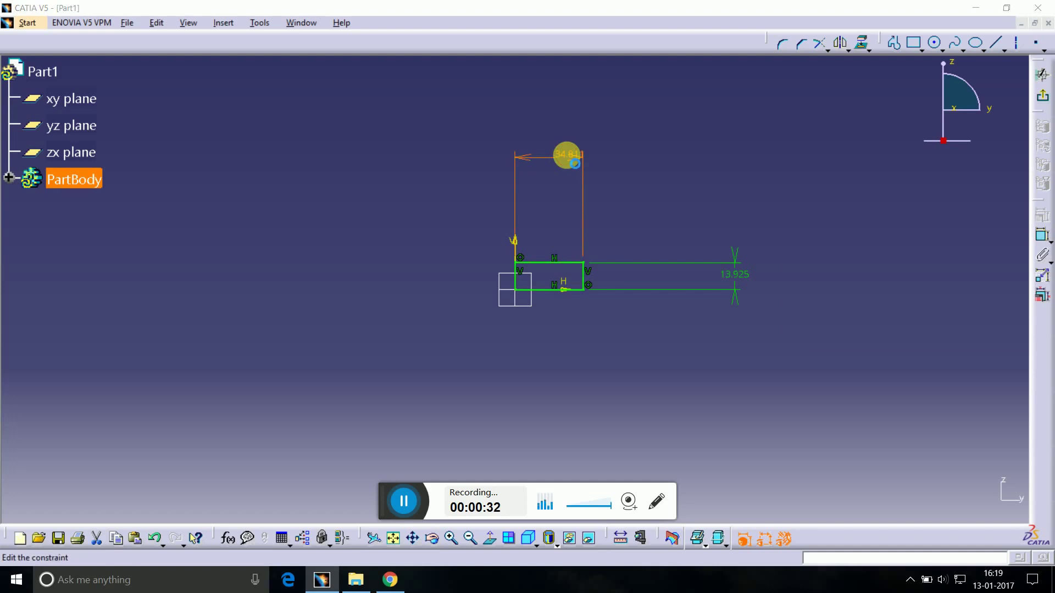
# Step: Set the width to 10 mm and the height to 8 mm, then fit the sketch in view
pyautogui.doubleClick(570, 156)
pyautogui.write('10')
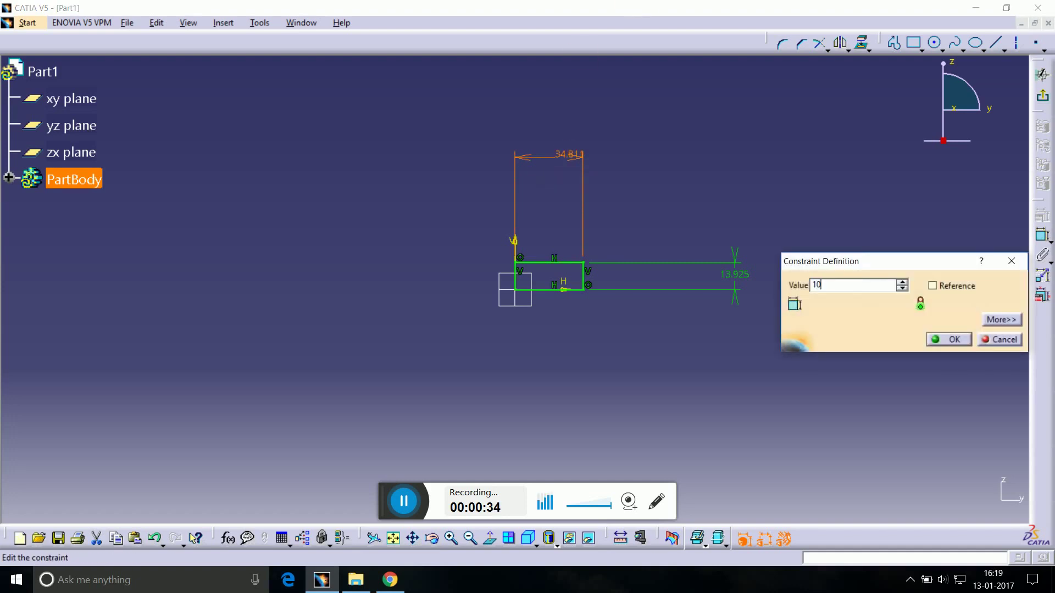
pyautogui.press('Return')
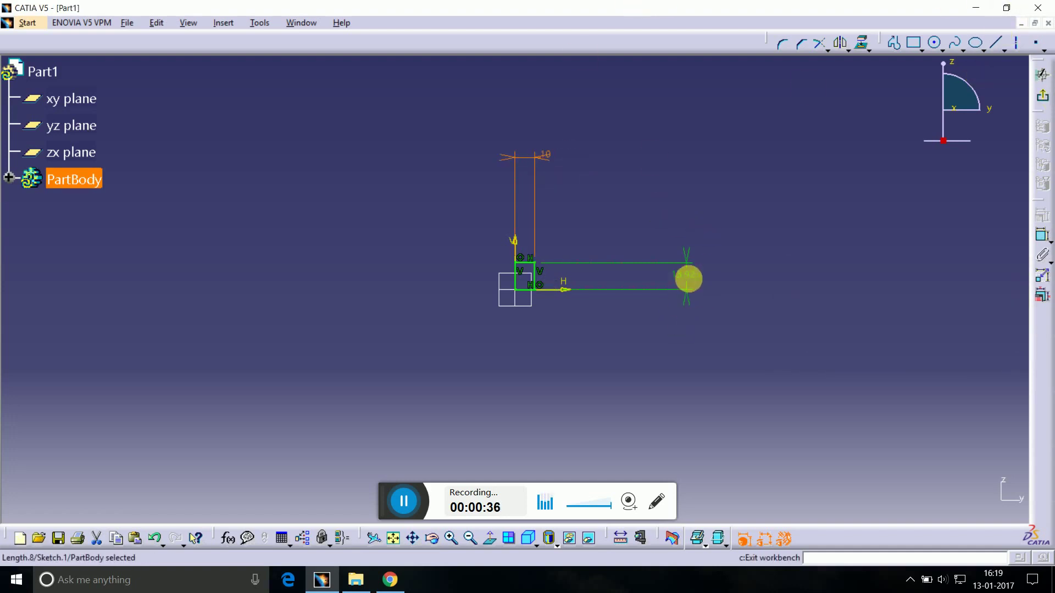
pyautogui.doubleClick(688, 279)
pyautogui.write('8')
pyautogui.press('Return')
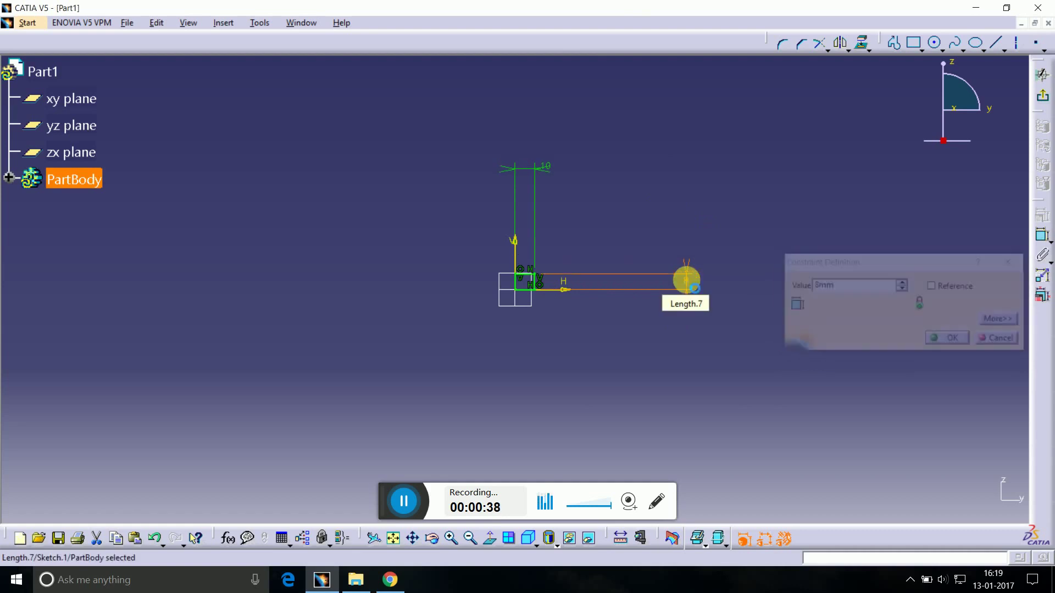
pyautogui.click(394, 538)
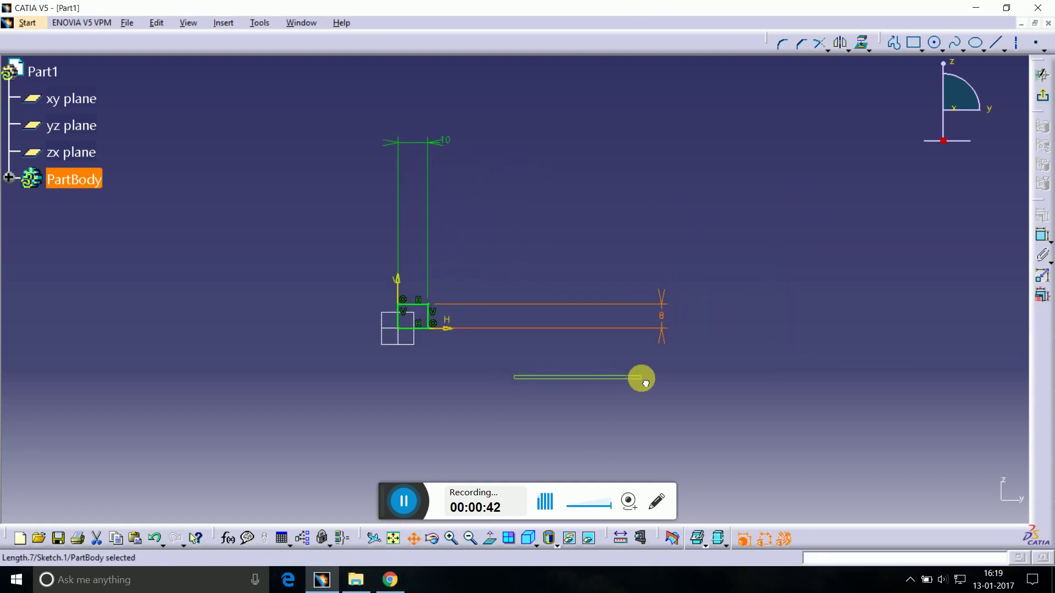
pyautogui.click(946, 52)
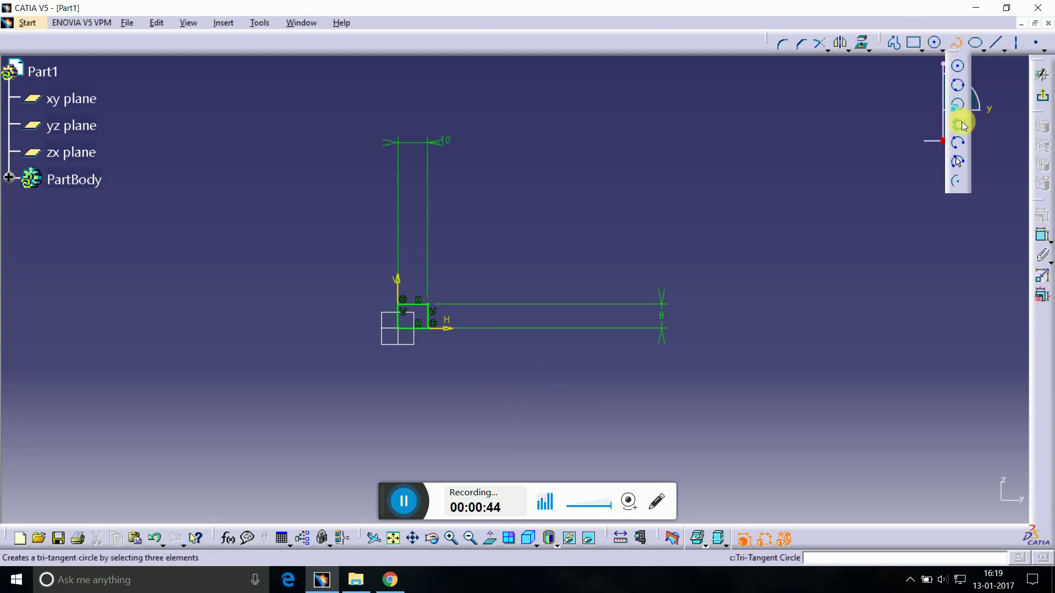
# Step: Draw a small three-point arc at the origin corner, quick-trim it, and exit the sketch
pyautogui.click(959, 162)
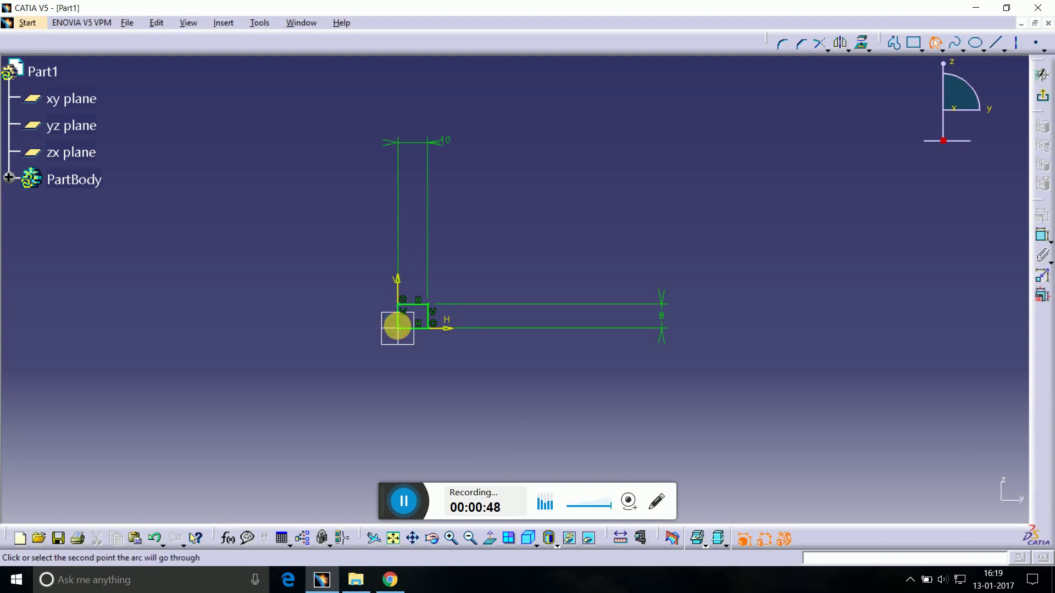
pyautogui.click(394, 326)
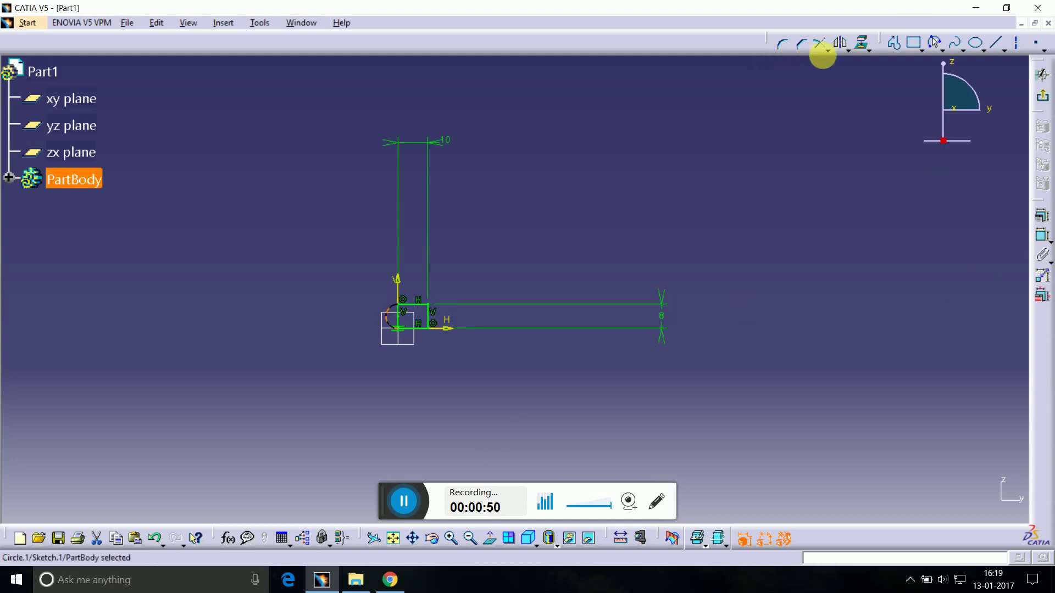
pyautogui.click(825, 46)
pyautogui.click(831, 98)
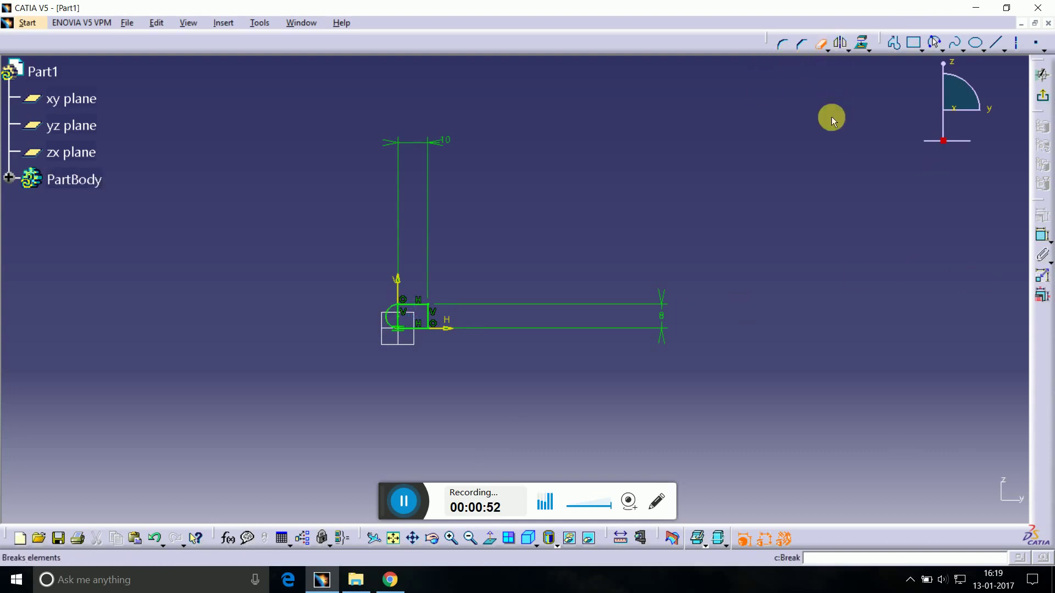
pyautogui.click(402, 324)
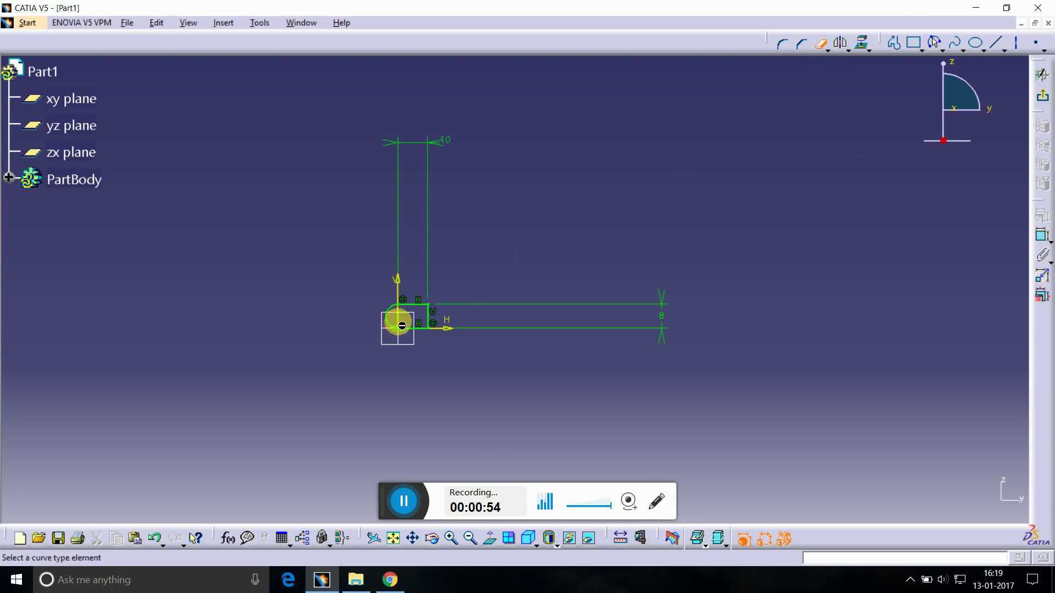
pyautogui.click(1048, 94)
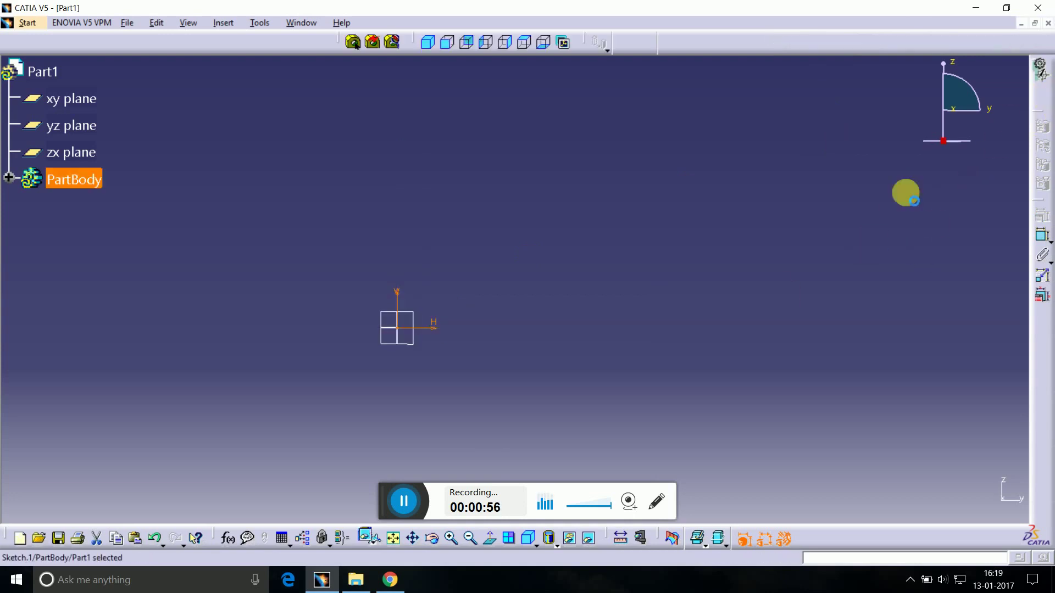
# Step: Pad the sketch 20 mm into the solid block Pad.1 and fit it in view
pyautogui.click(862, 46)
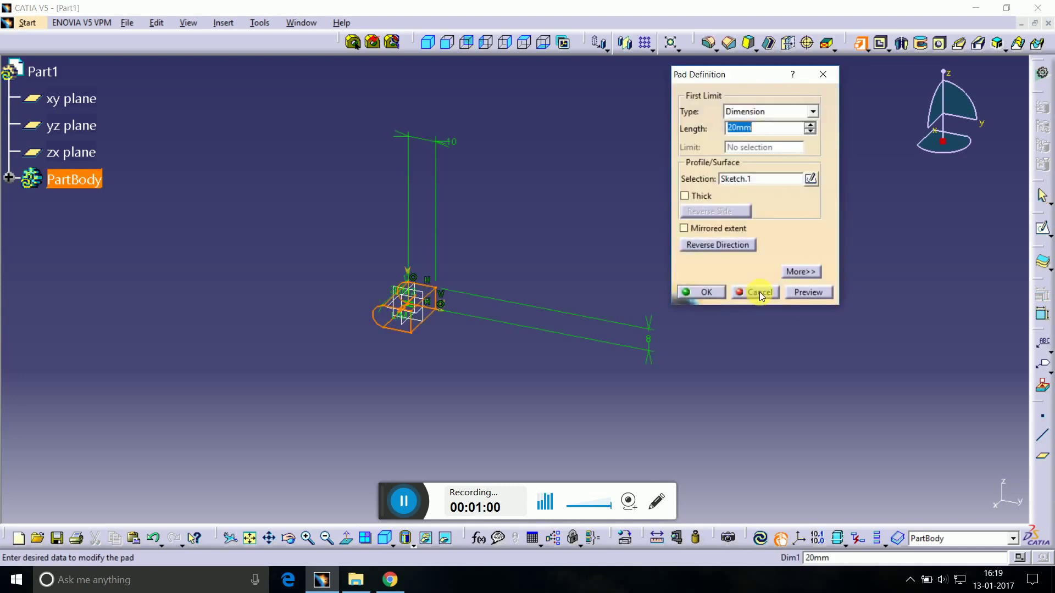
pyautogui.press('Return')
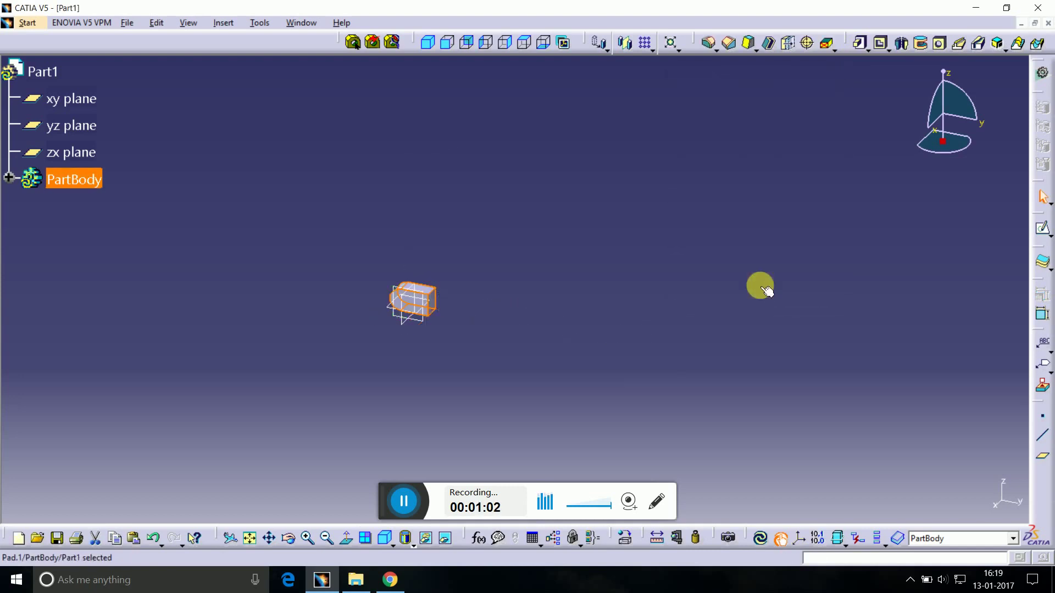
pyautogui.click(249, 538)
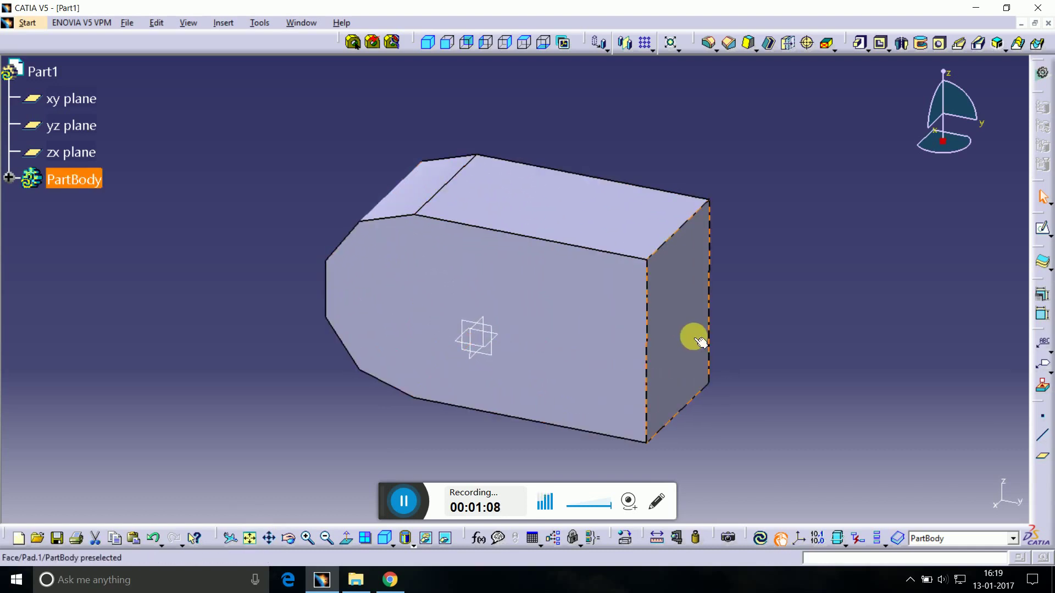
# Step: Start a sketch on the block's end face and draw a circle on it
pyautogui.click(700, 341)
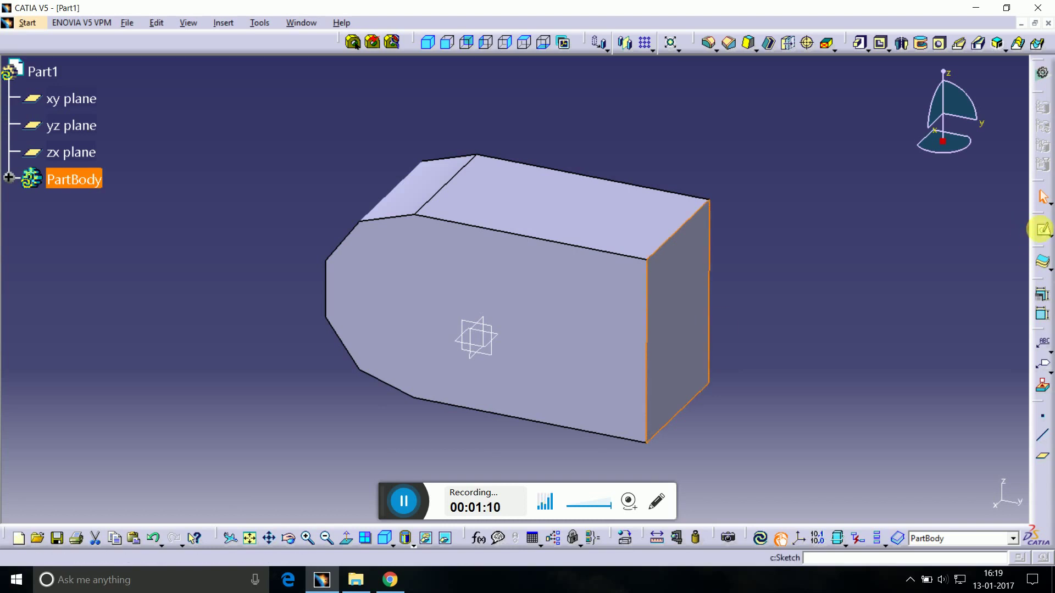
pyautogui.click(1042, 229)
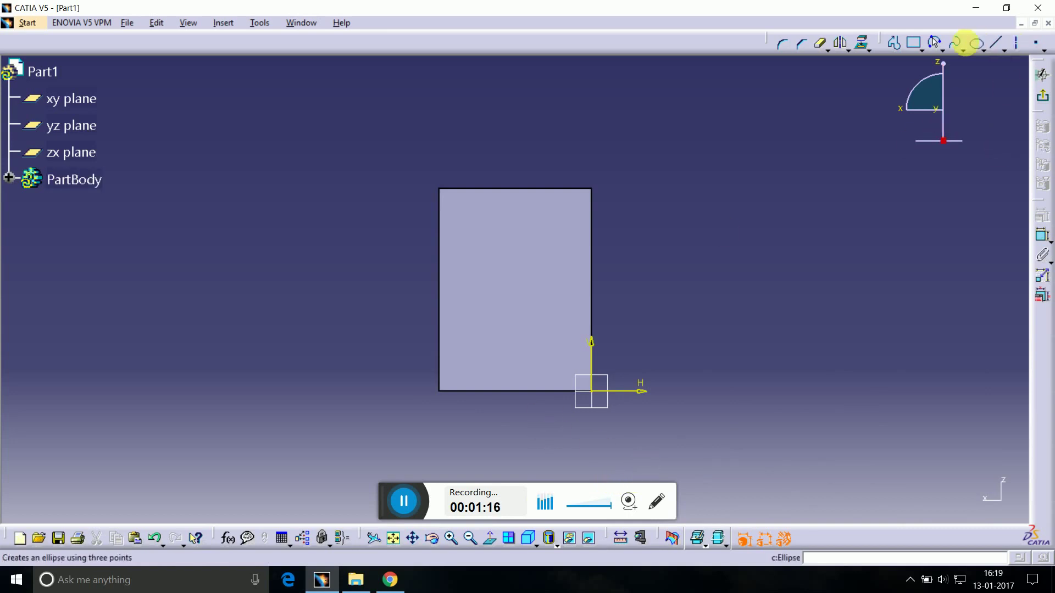
pyautogui.click(941, 49)
pyautogui.click(945, 71)
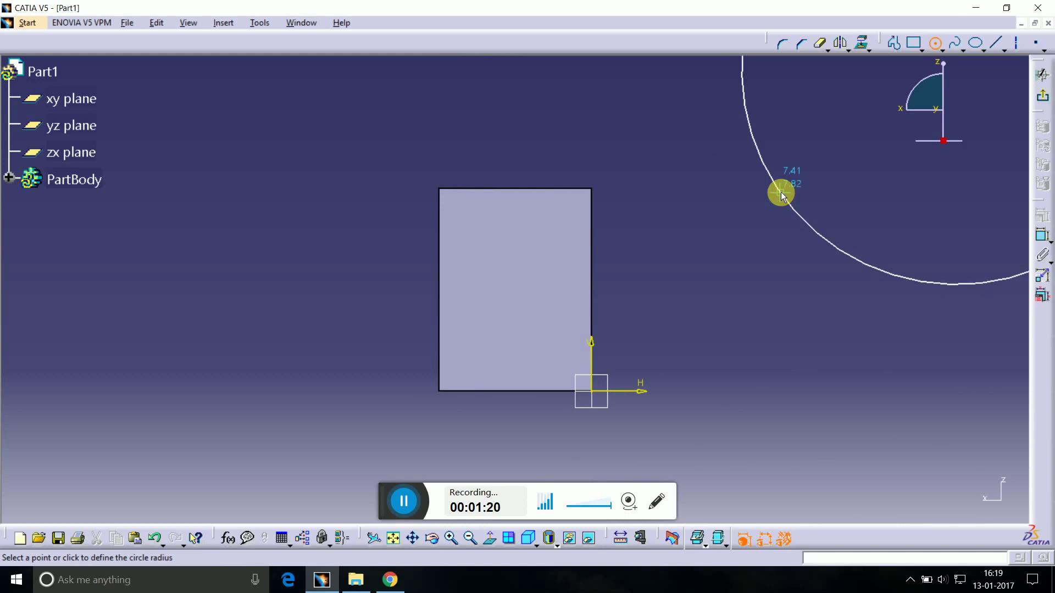
pyautogui.press('Escape')
pyautogui.click(935, 42)
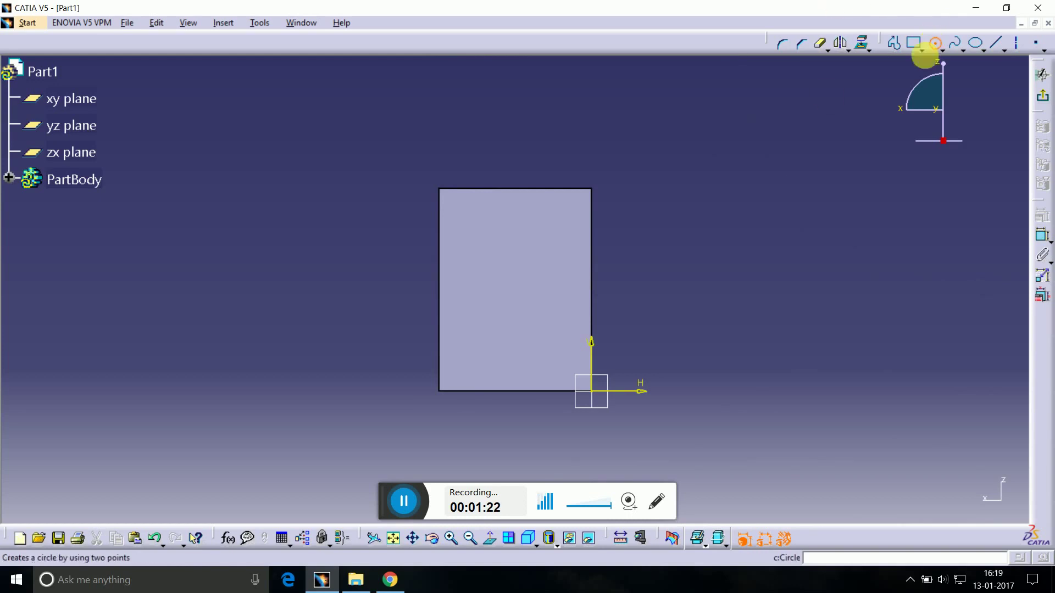
pyautogui.click(511, 288)
pyautogui.click(525, 267)
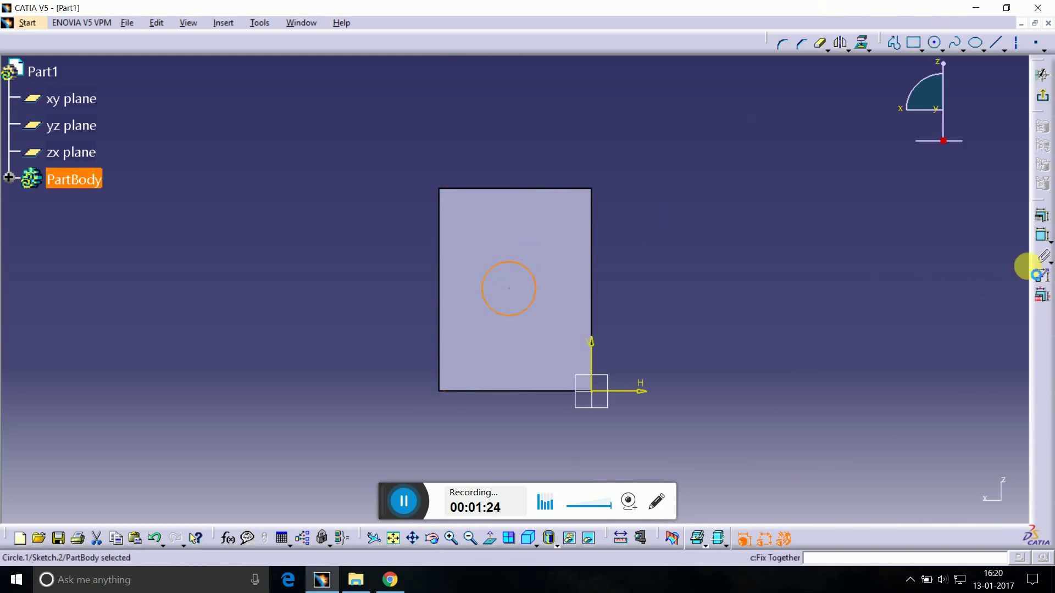
# Step: Dimension the circle's diameter to 5 mm
pyautogui.click(1042, 255)
pyautogui.doubleClick(817, 256)
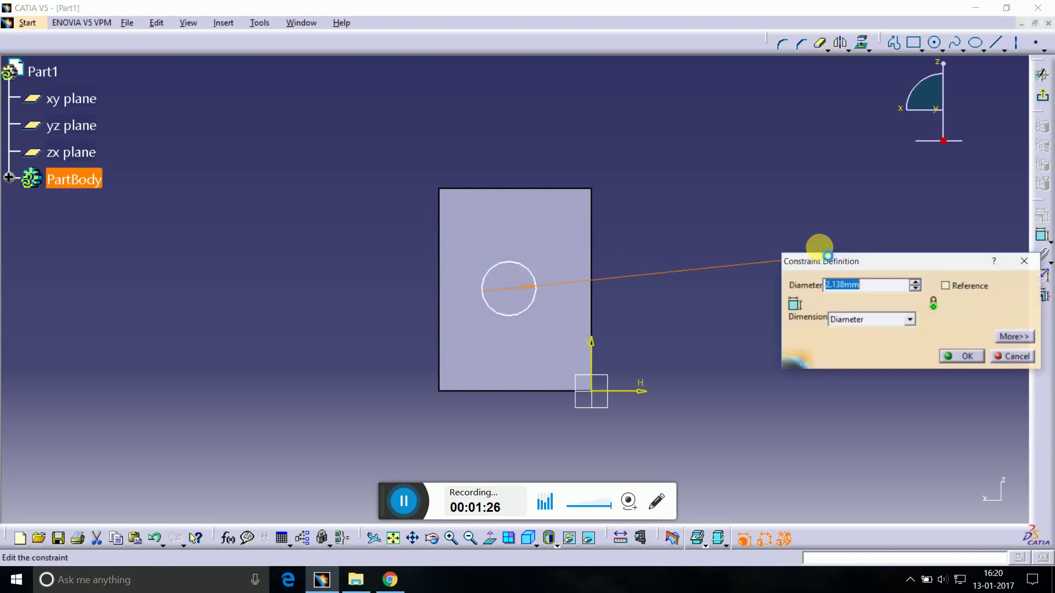
pyautogui.write('5')
pyautogui.press('Return')
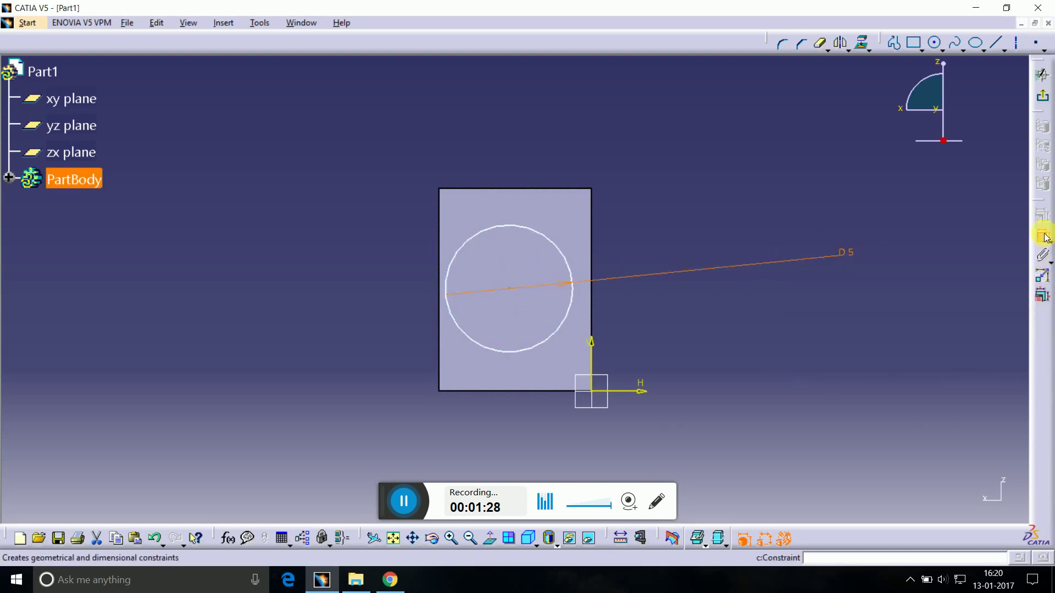
# Step: Dimension the circle centre 4 mm from the bottom edge and 3 mm from the right edge
pyautogui.click(1042, 235)
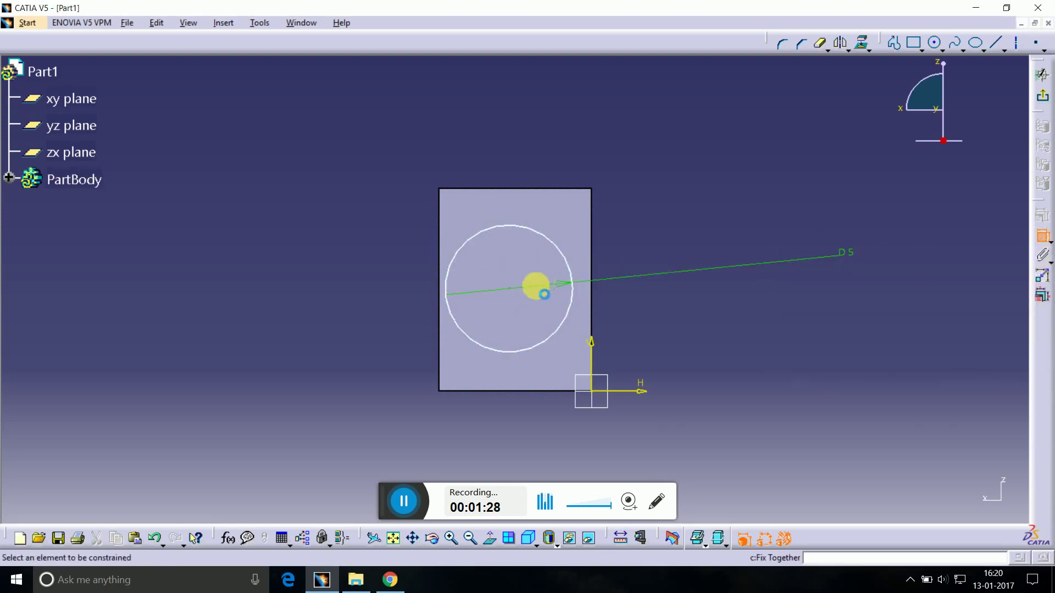
pyautogui.click(534, 391)
pyautogui.click(331, 403)
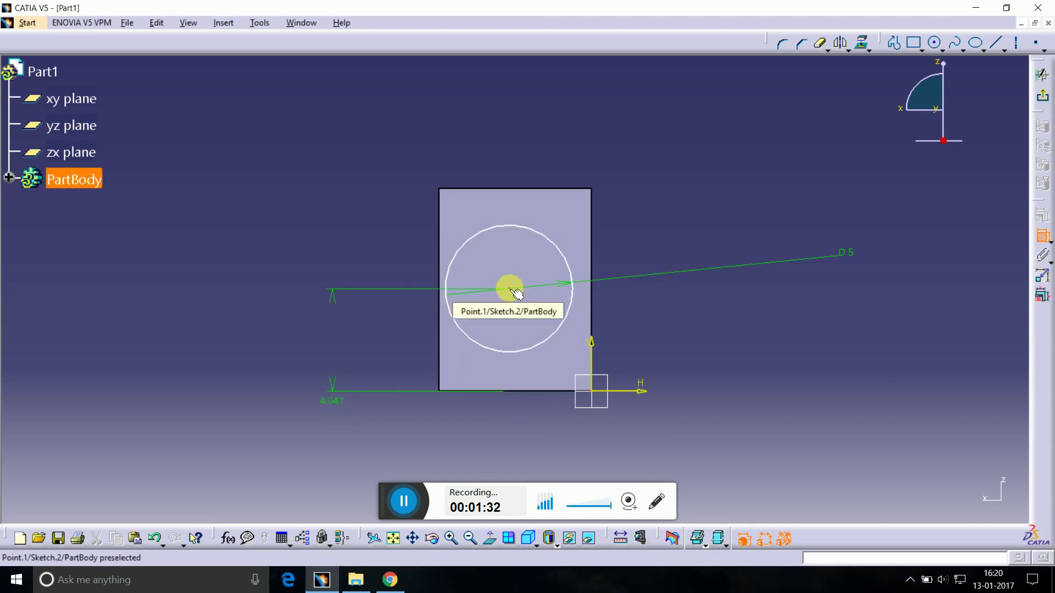
pyautogui.click(515, 292)
pyautogui.click(591, 244)
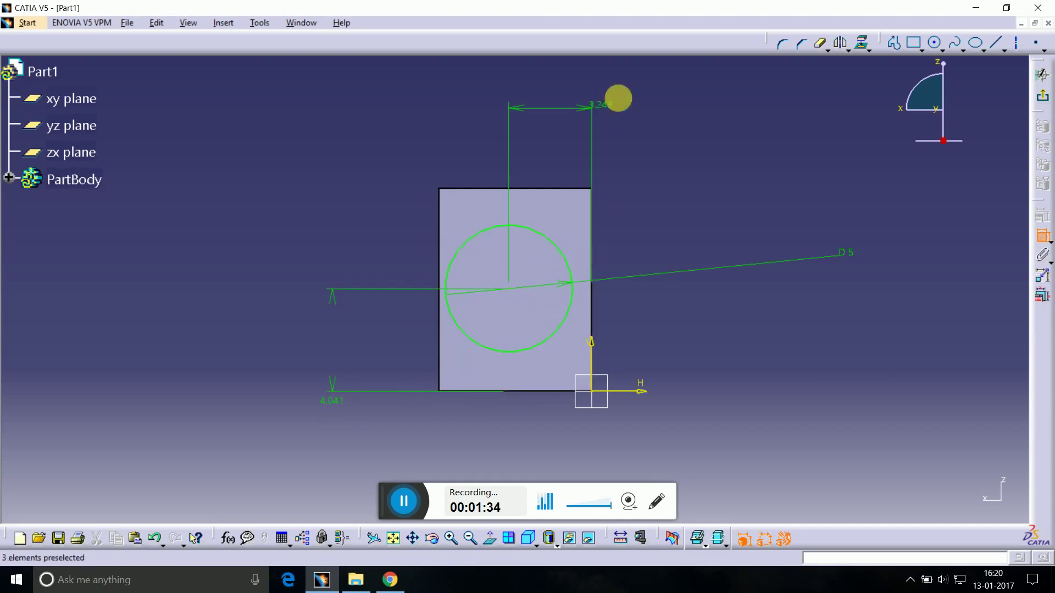
pyautogui.click(605, 107)
pyautogui.doubleClick(604, 107)
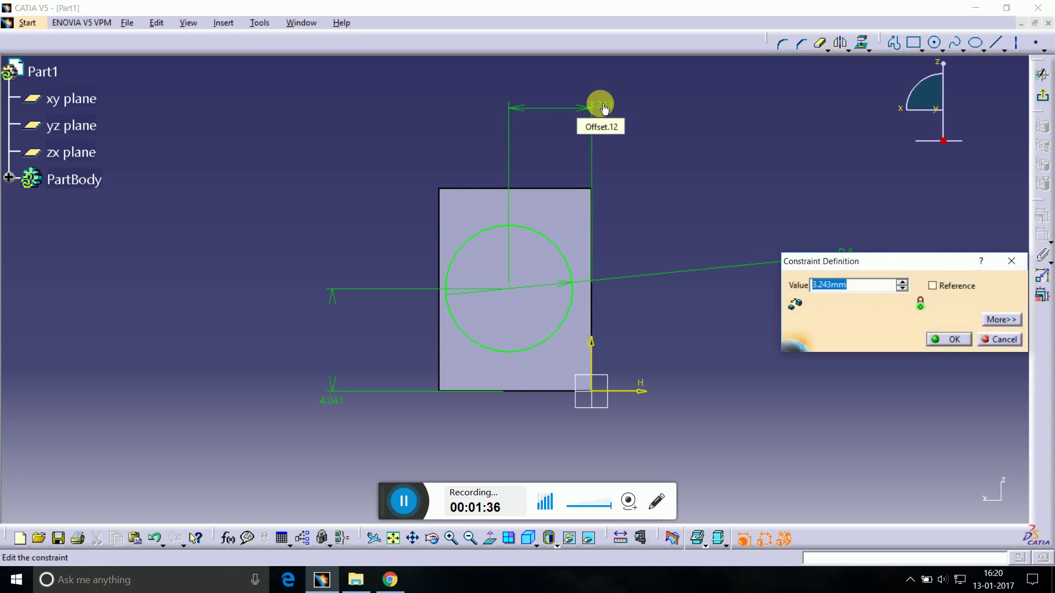
pyautogui.write('3')
pyautogui.press('Return')
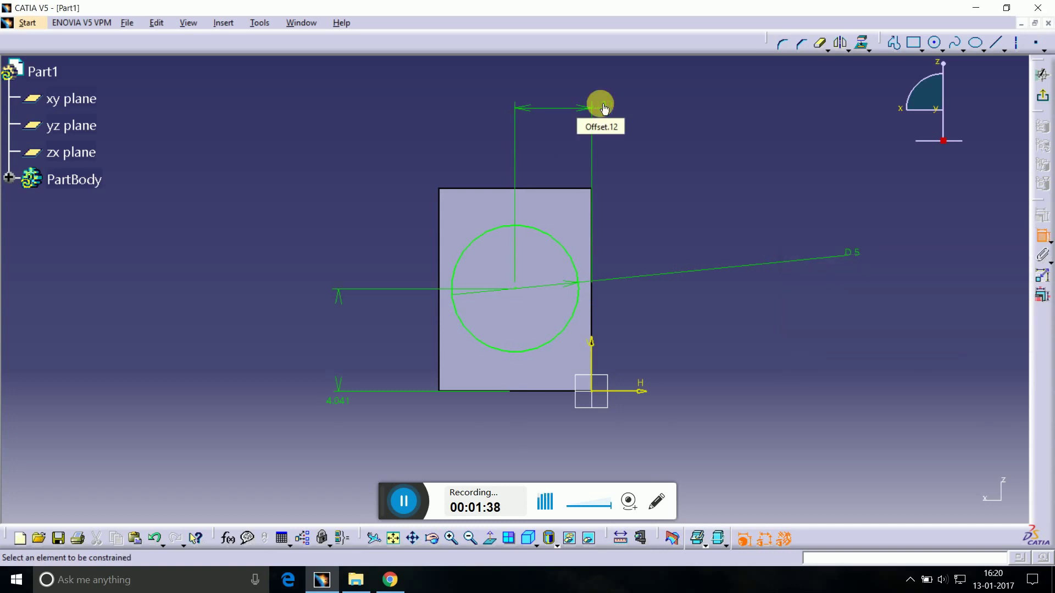
pyautogui.doubleClick(339, 391)
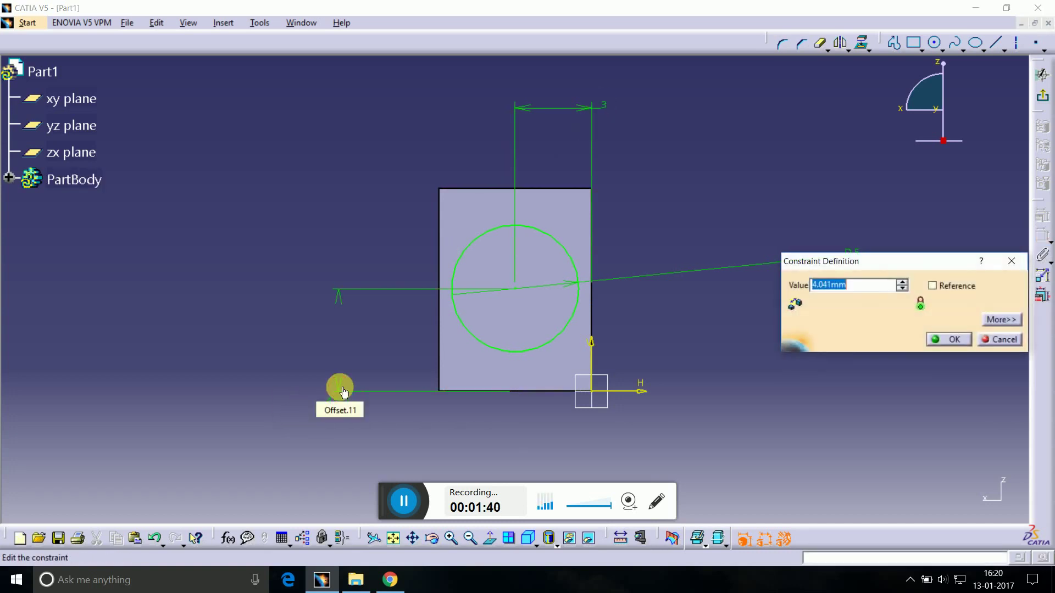
pyautogui.write('4')
pyautogui.press('Return')
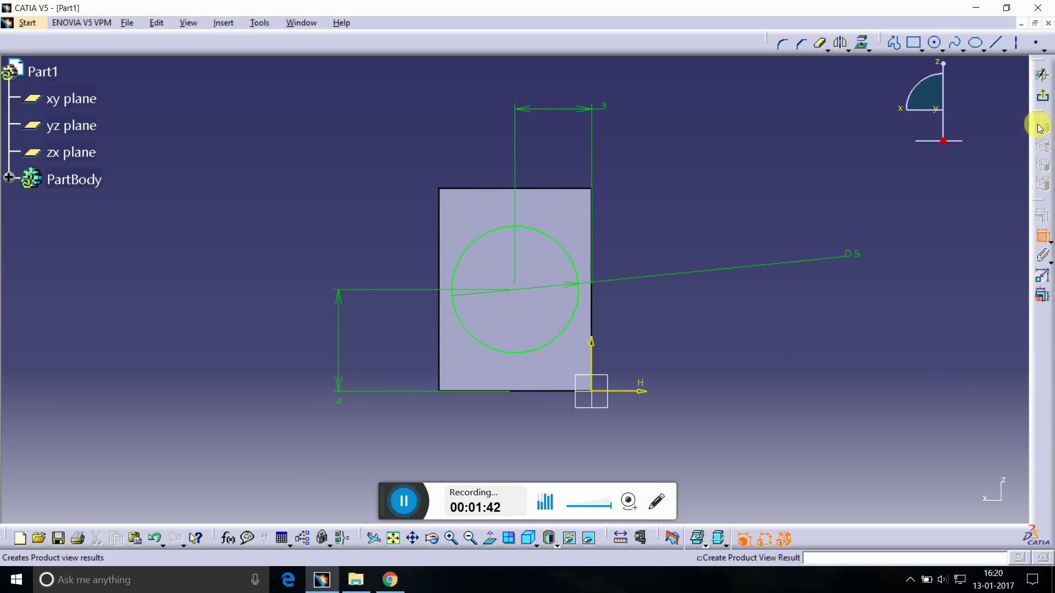
# Step: Exit the sketch and pad the circle 78 mm into the rod Pad.2, with the whole part in view
pyautogui.click(1041, 102)
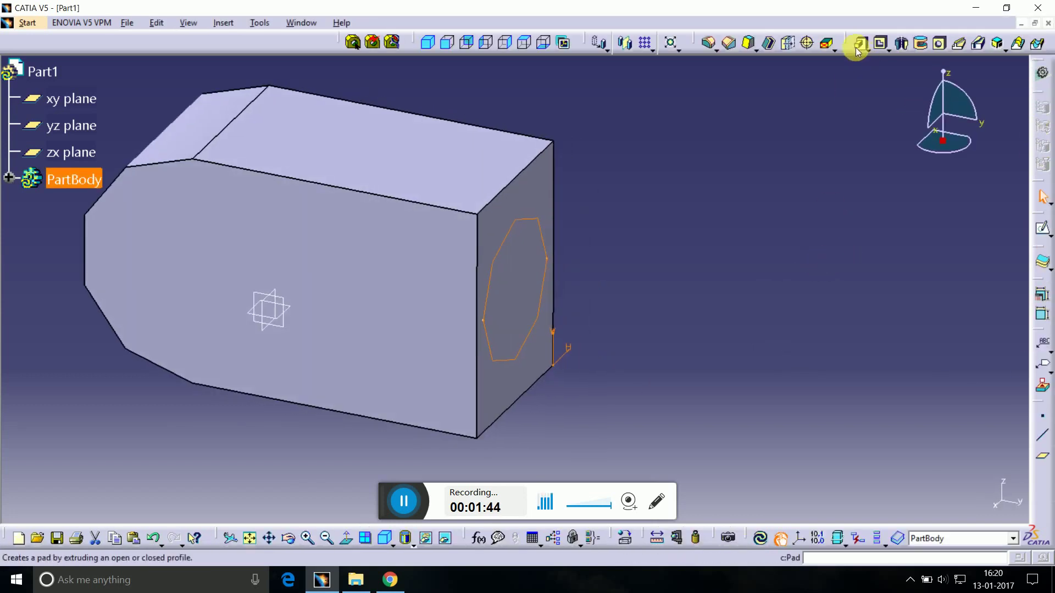
pyautogui.click(860, 44)
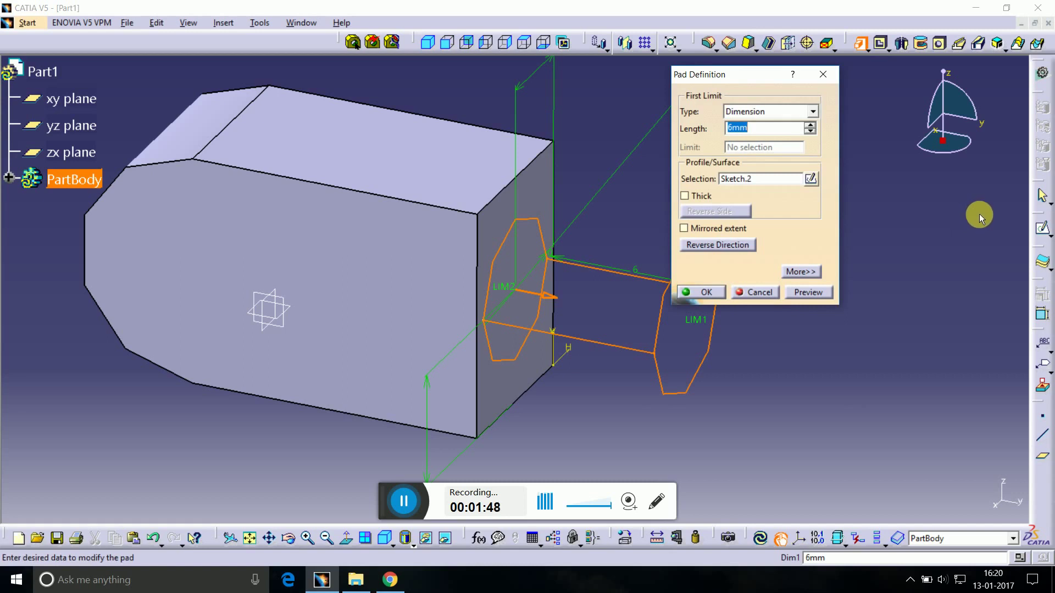
pyautogui.press('Return')
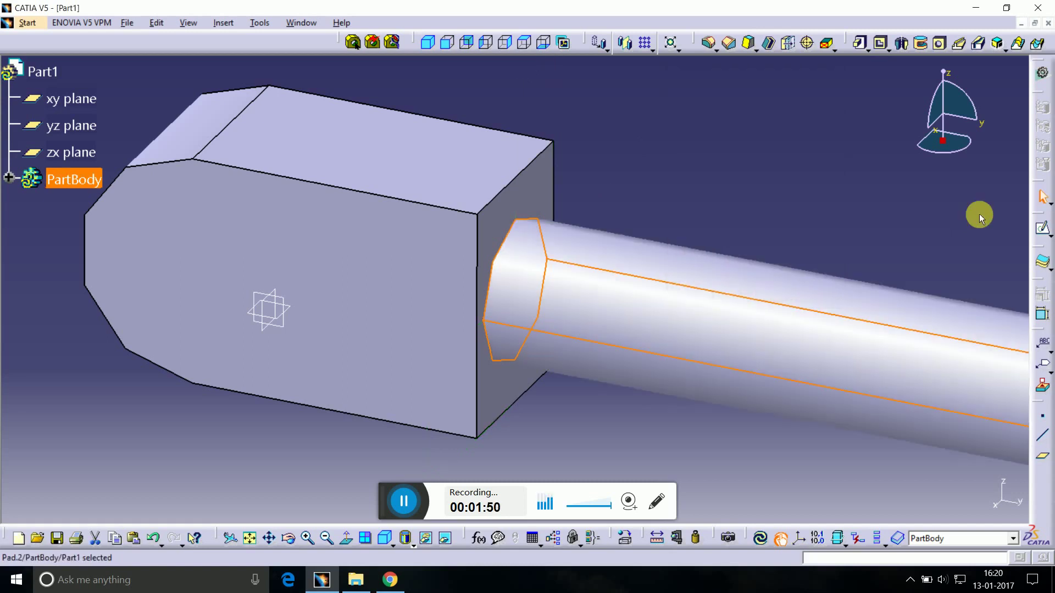
pyautogui.click(249, 538)
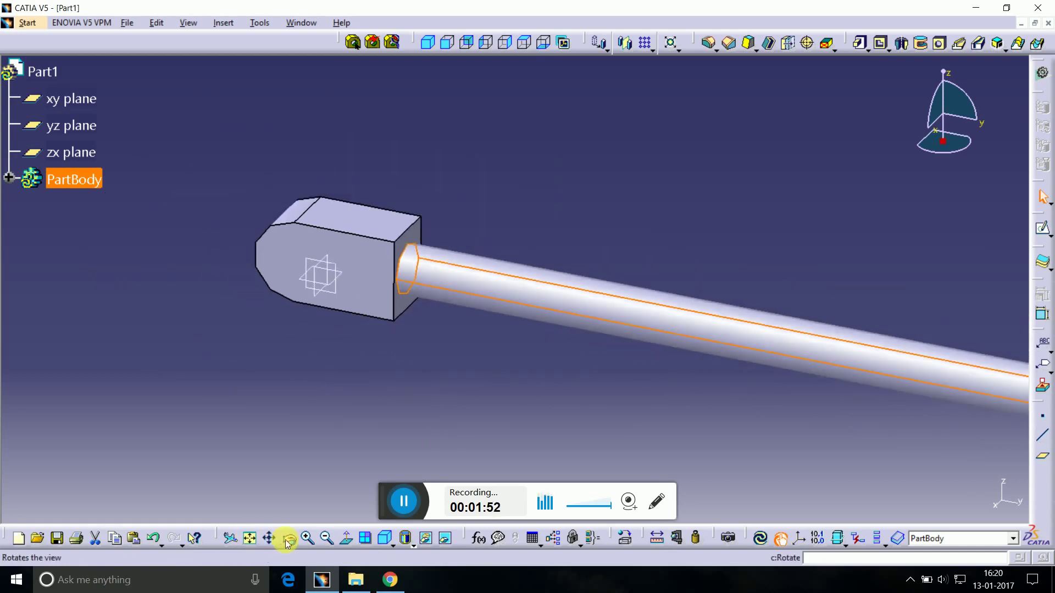
pyautogui.moveTo(473, 407)
pyautogui.mouseDown(button='middle')
pyautogui.moveTo(405, 412)
pyautogui.moveTo(712, 419)
pyautogui.mouseUp(button='middle')
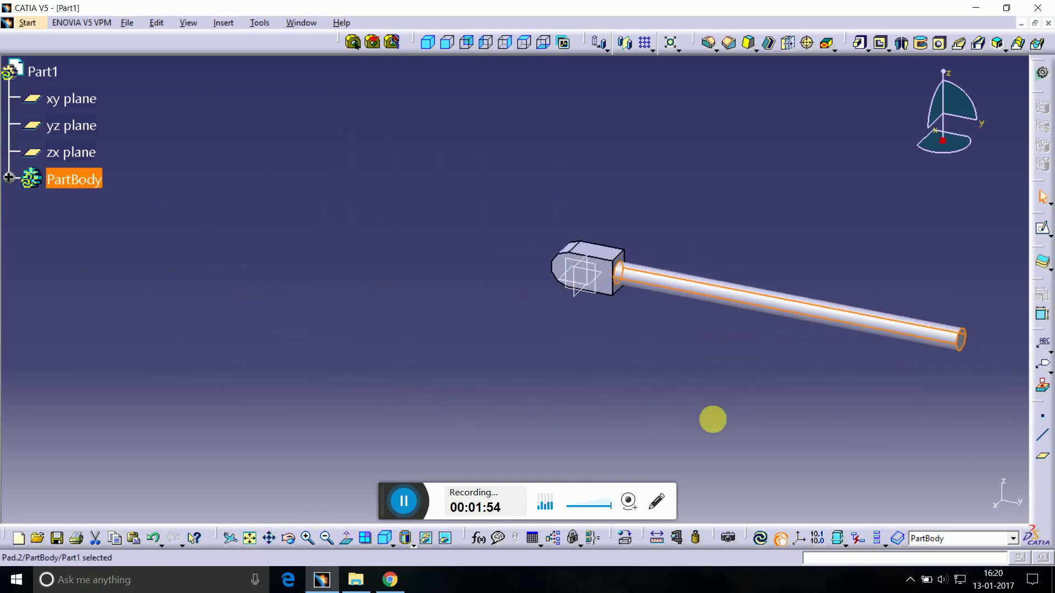
# Step: Start a sketch on the block's side face and draw a small circle inside the head
pyautogui.click(605, 262)
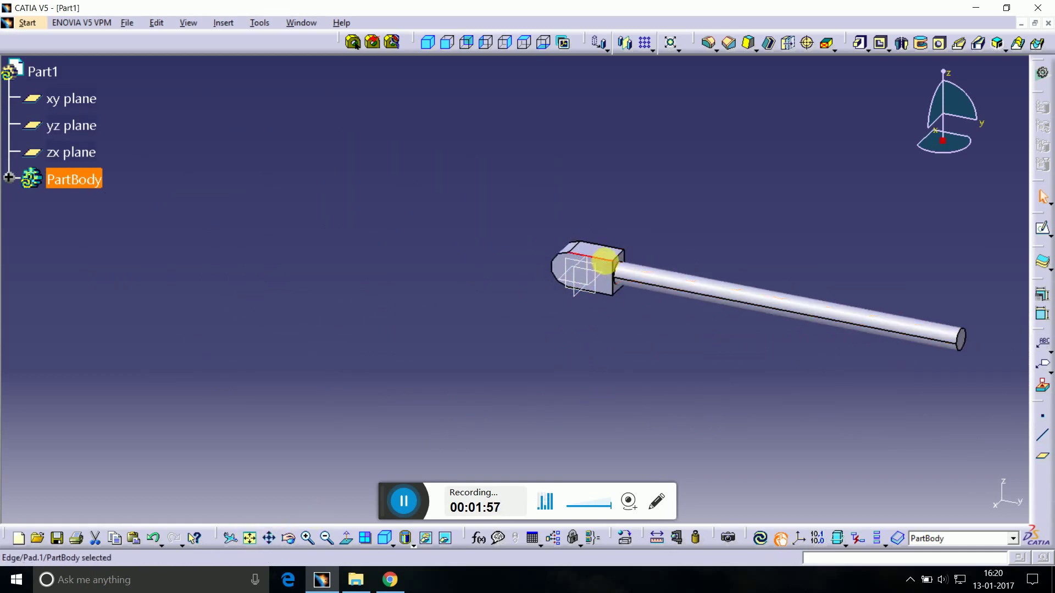
pyautogui.click(1043, 227)
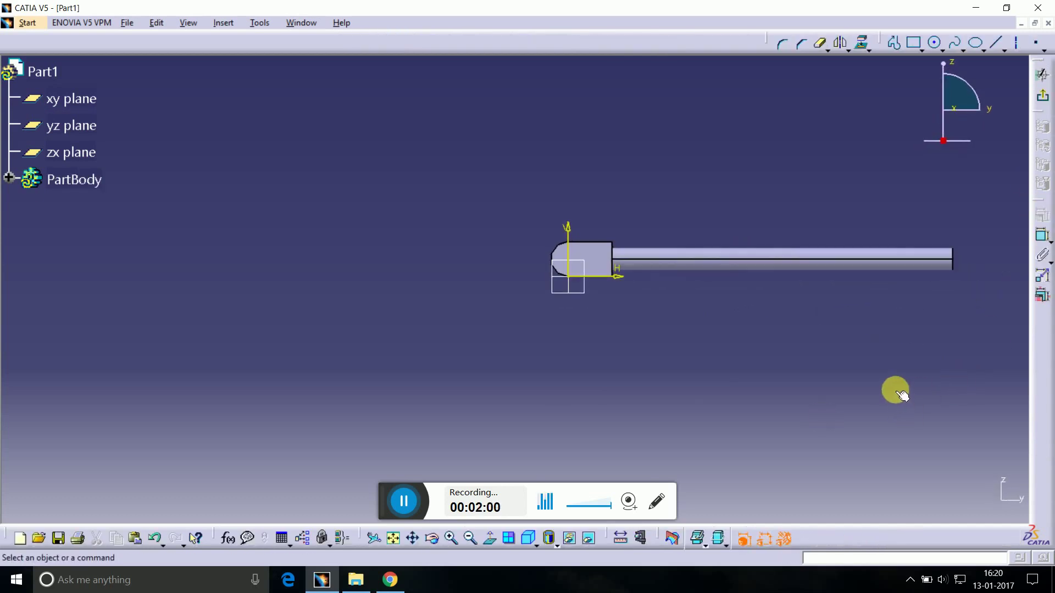
pyautogui.click(394, 541)
pyautogui.click(935, 42)
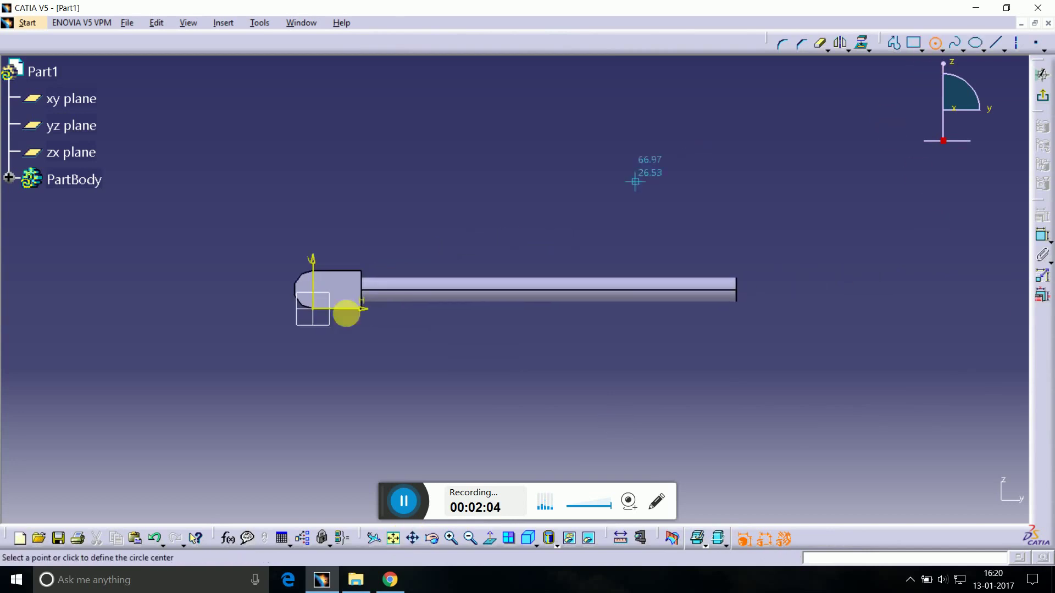
pyautogui.click(327, 285)
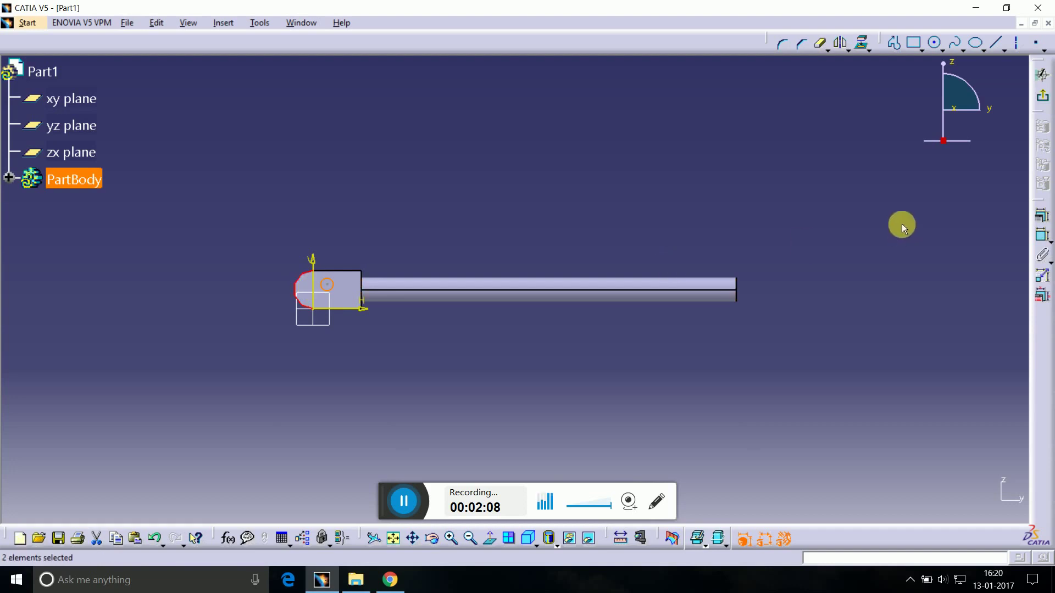
# Step: Make the circle concentric with the rounded edge, give it a 4 mm diameter, and exit the sketch
pyautogui.click(1042, 215)
pyautogui.click(929, 302)
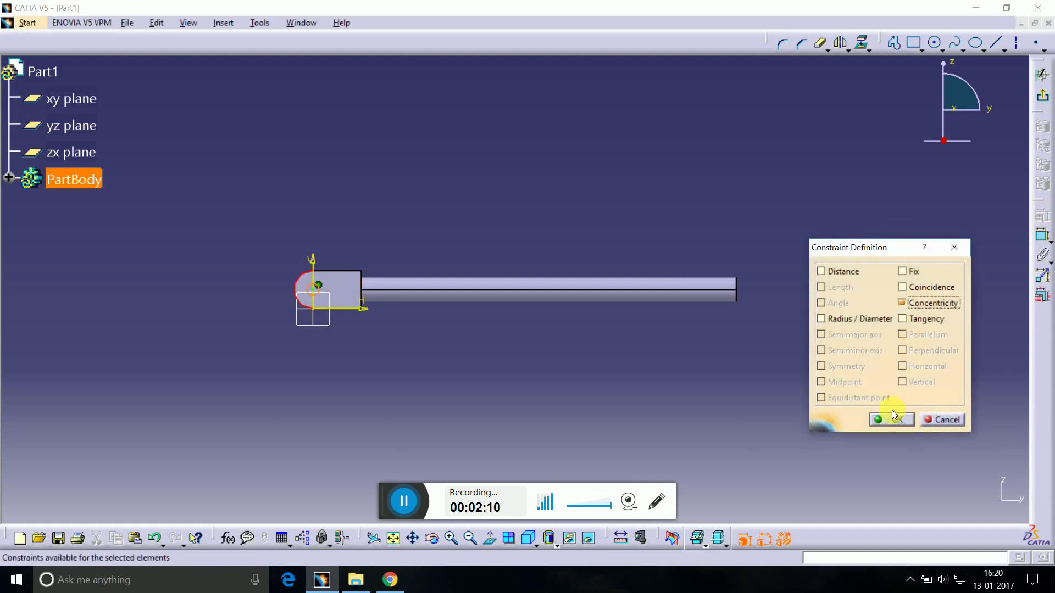
pyautogui.click(894, 416)
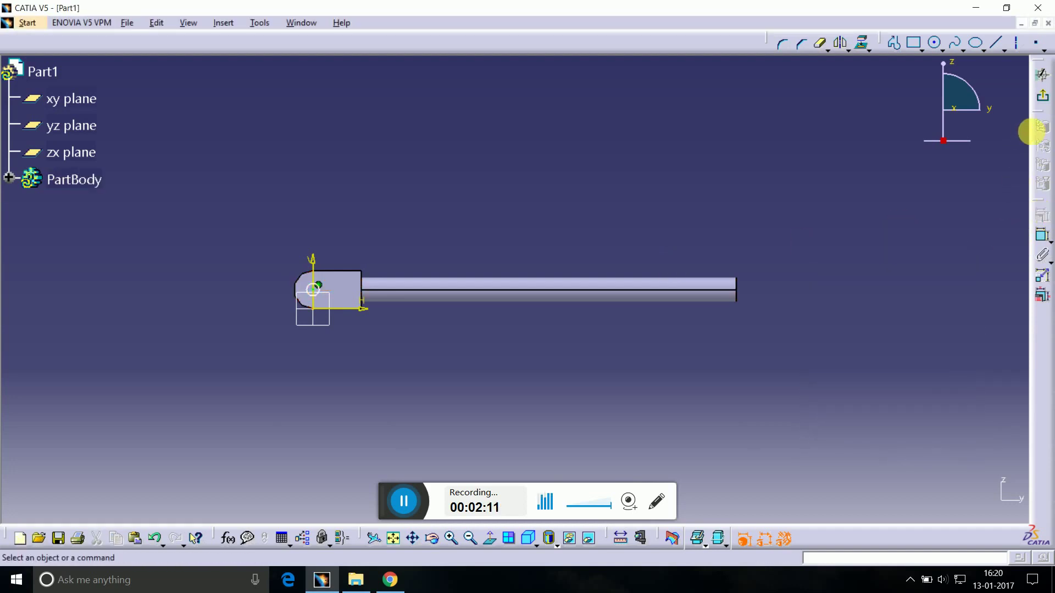
pyautogui.click(326, 292)
pyautogui.click(1043, 236)
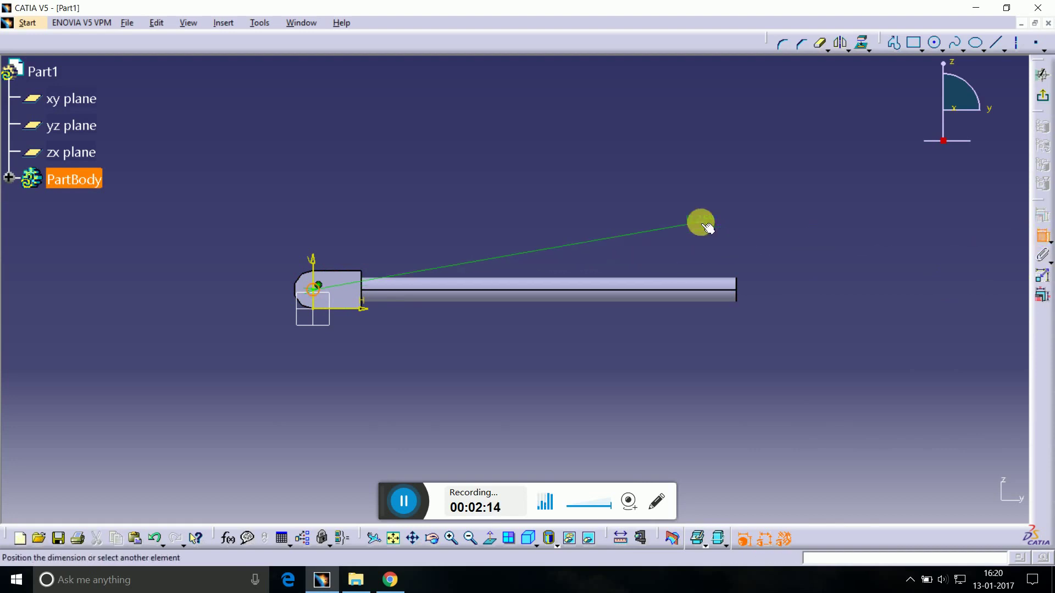
pyautogui.click(708, 226)
pyautogui.doubleClick(710, 222)
pyautogui.write('4')
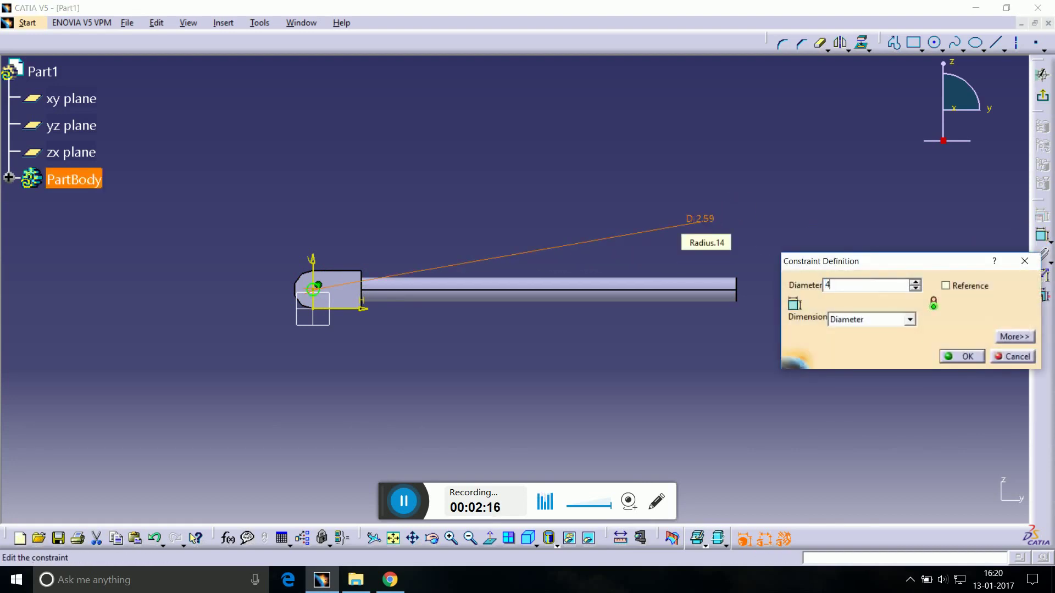
pyautogui.press('Return')
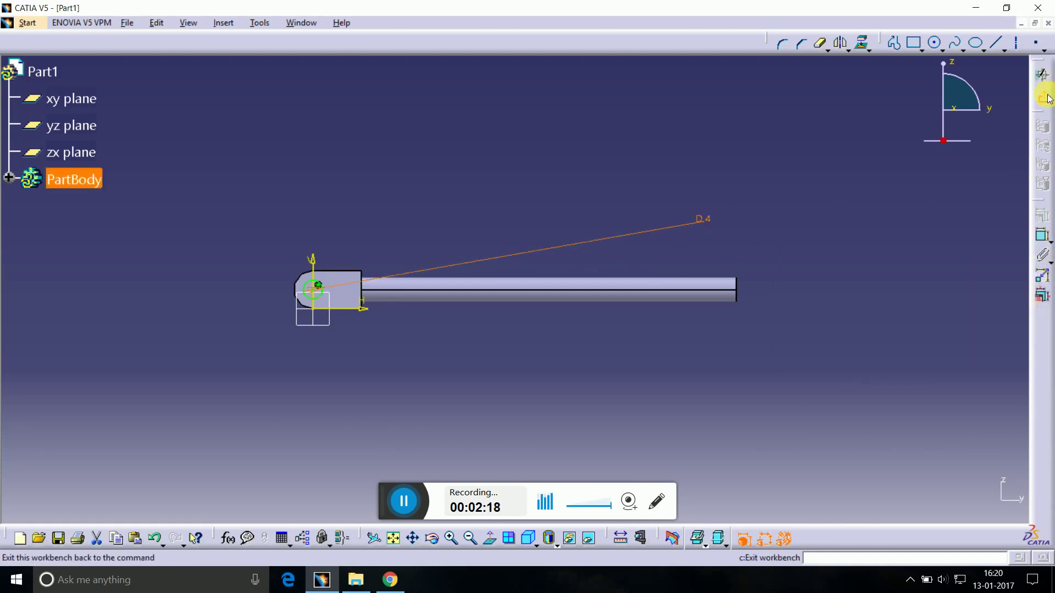
pyautogui.click(1044, 97)
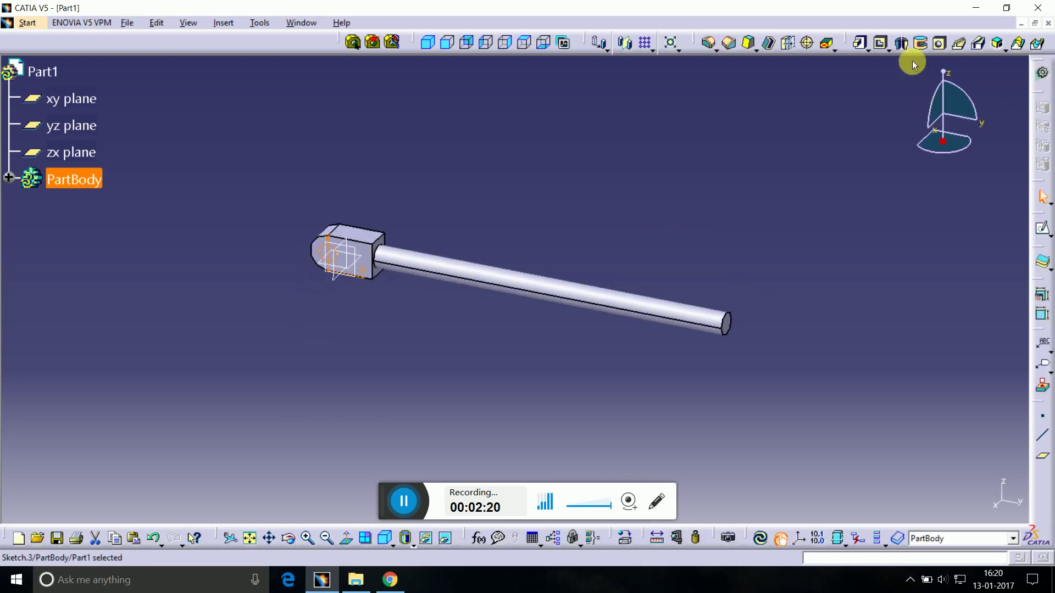
# Step: Pocket Sketch.3 to cut the hole through the block head
pyautogui.click(880, 44)
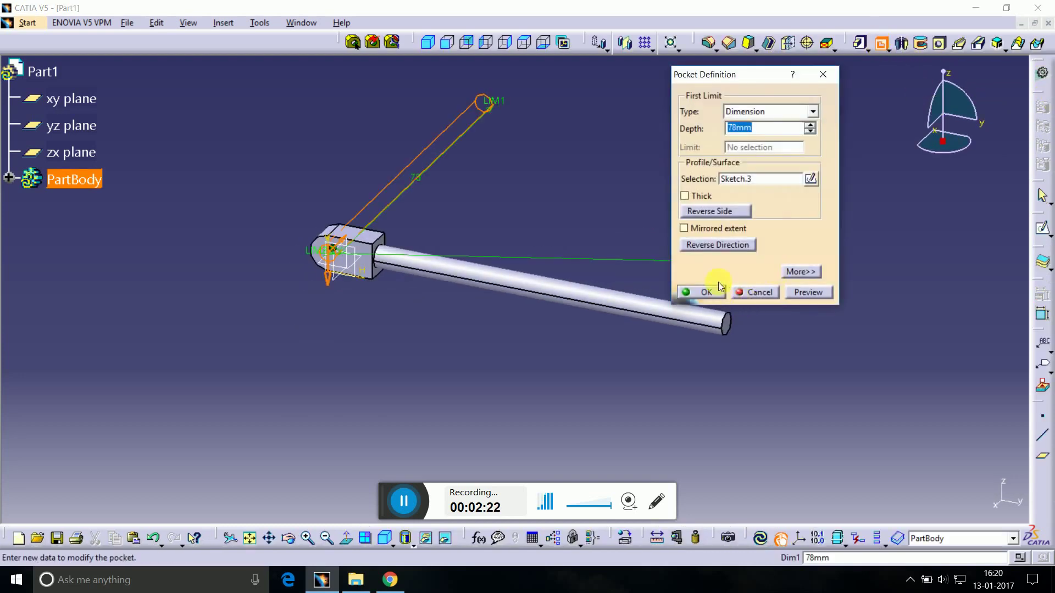
pyautogui.click(719, 285)
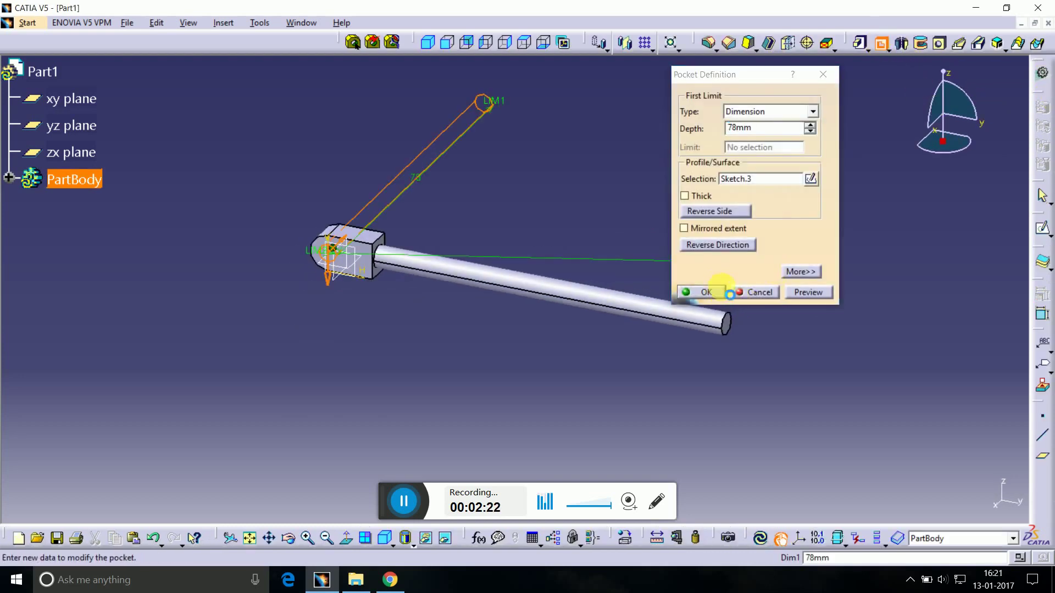
pyautogui.click(308, 539)
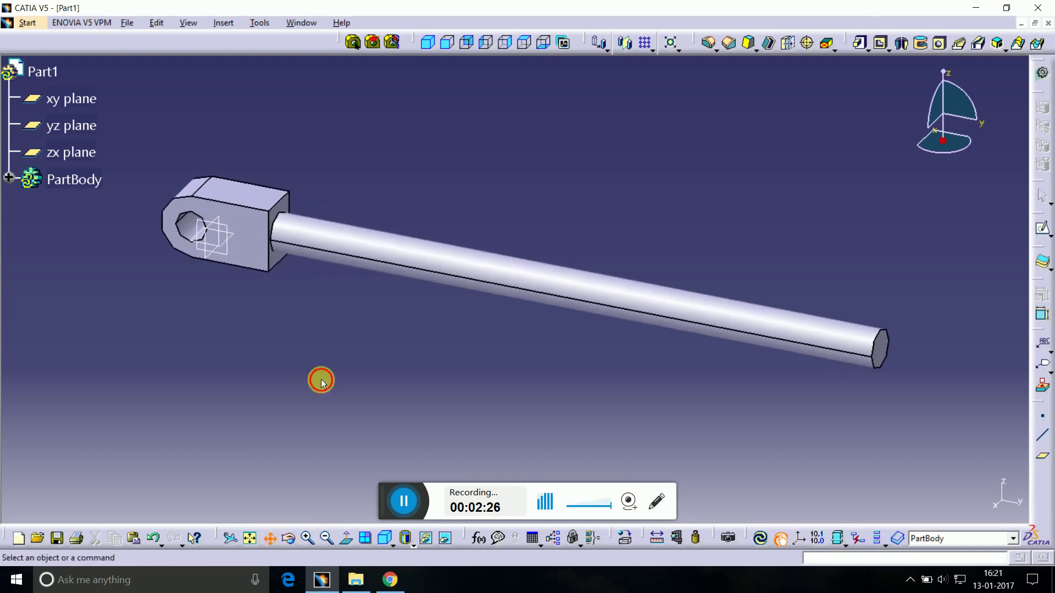
pyautogui.moveTo(321, 383); pyautogui.dragTo(503, 427, button='middle')
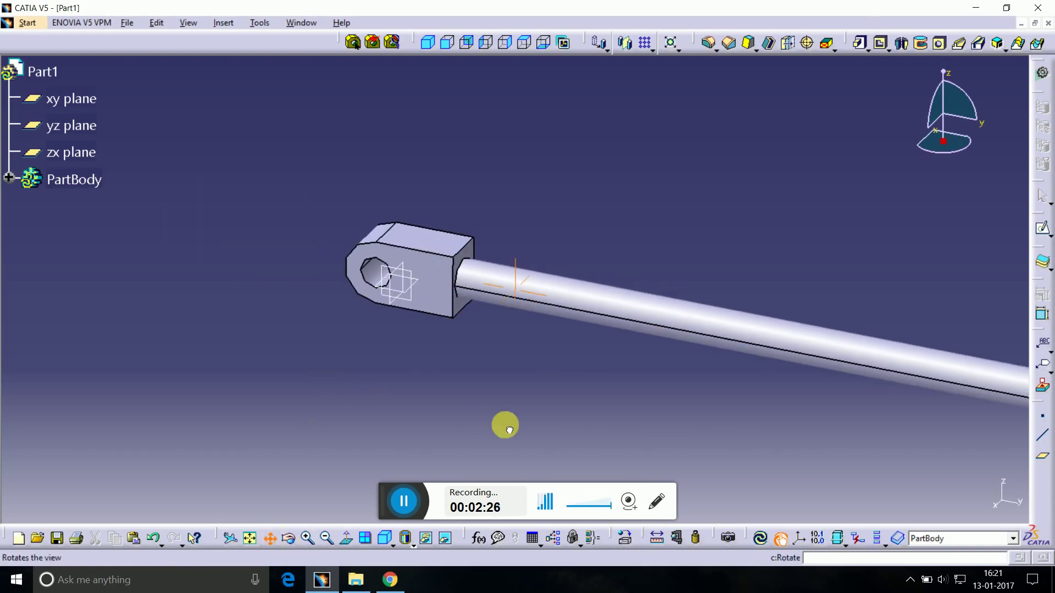
# Step: Round the rod-to-block edge with a 1 mm fillet and turn the model to view its other side
pyautogui.click(710, 44)
pyautogui.click(462, 266)
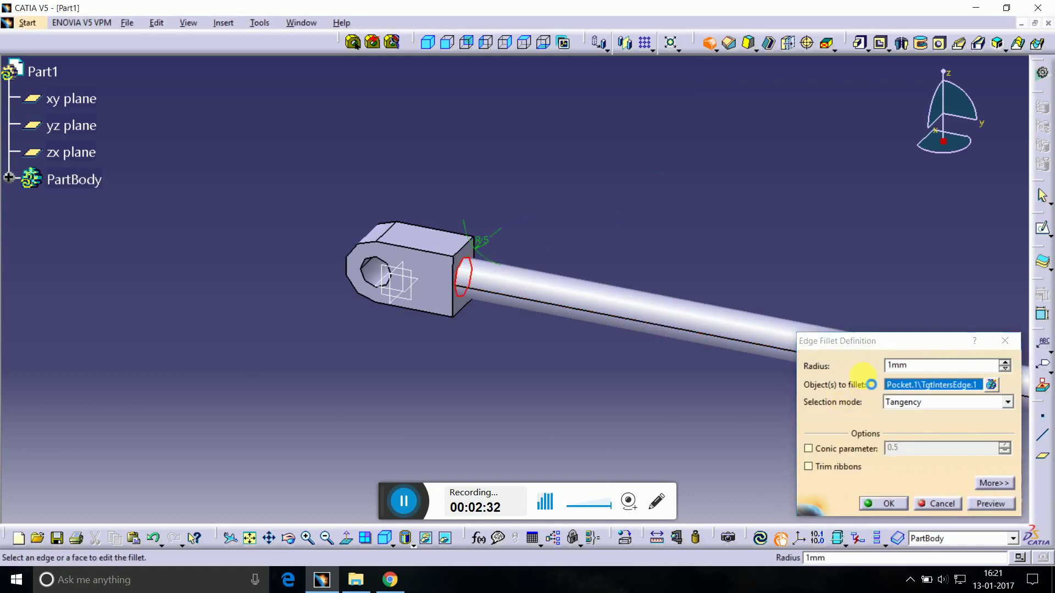
pyautogui.press('Return')
pyautogui.click(791, 268)
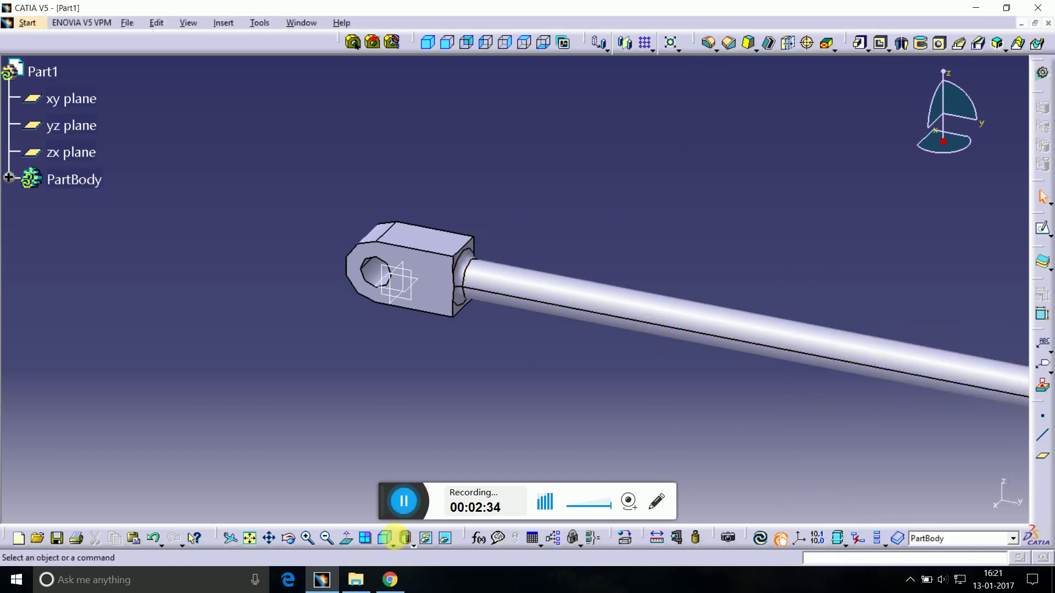
pyautogui.moveTo(324, 459)
pyautogui.mouseDown()
pyautogui.moveTo(424, 341)
pyautogui.moveTo(753, 341)
pyautogui.moveTo(683, 483)
pyautogui.moveTo(675, 449)
pyautogui.mouseUp()
pyautogui.moveTo(248, 485)
pyautogui.mouseDown()
pyautogui.moveTo(678, 423)
pyautogui.moveTo(692, 398)
pyautogui.moveTo(507, 348)
pyautogui.mouseUp()
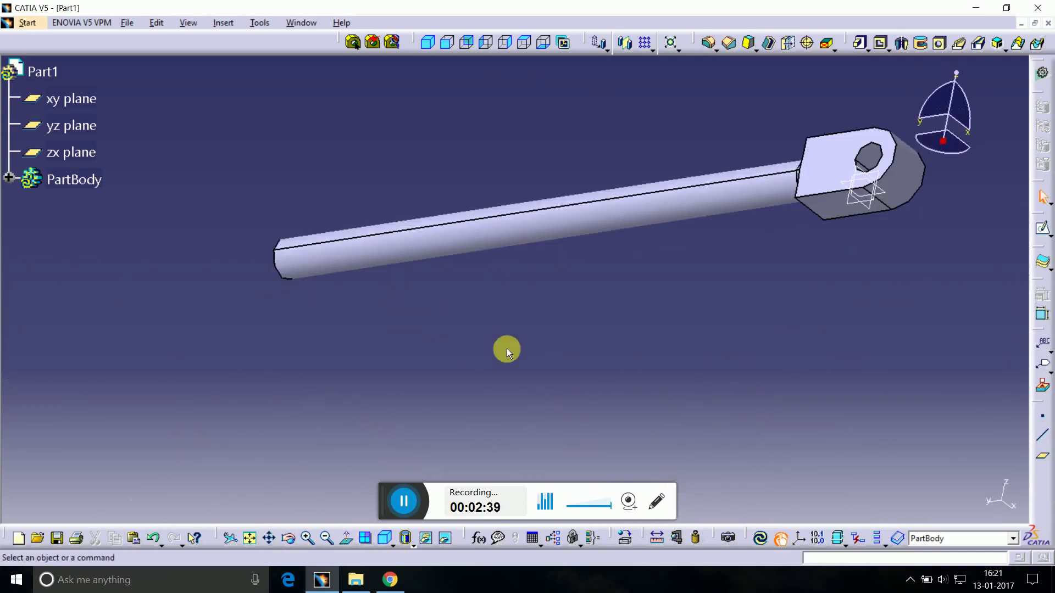
# Step: Switch to the Wireframe and Surface Design workbench and orbit the model
pyautogui.click(27, 25)
pyautogui.moveTo(67, 55)
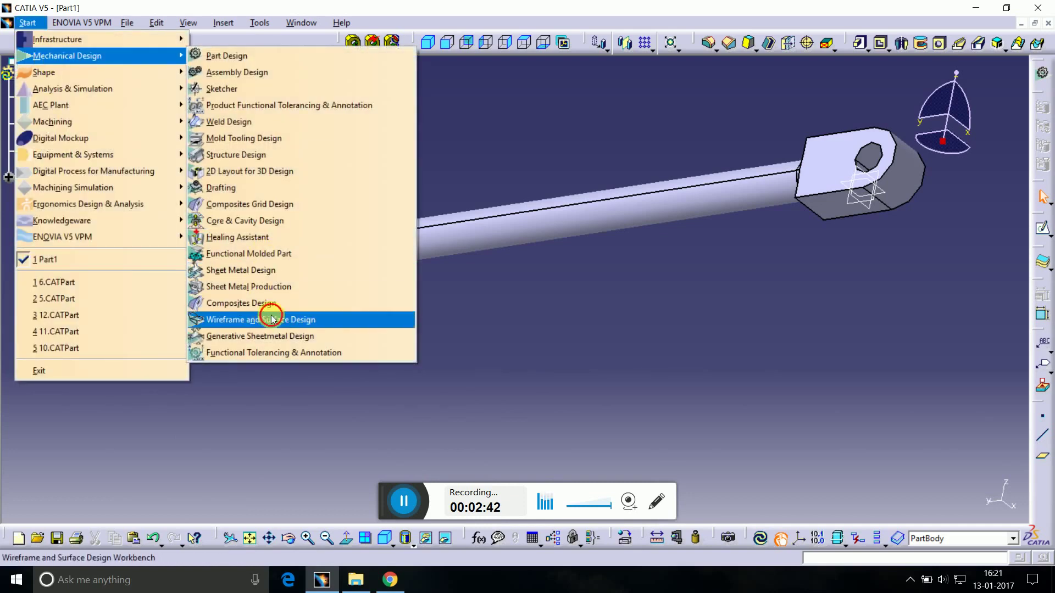
pyautogui.click(271, 319)
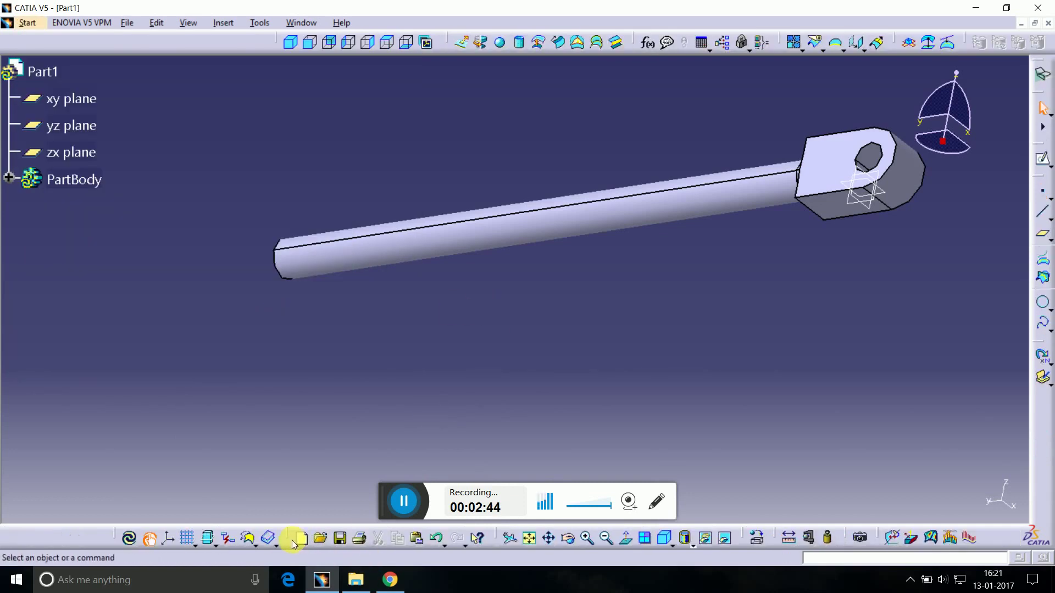
pyautogui.click(568, 538)
pyautogui.moveTo(440, 308); pyautogui.dragTo(693, 327)
# Step: Create a point on the rod's end edge
pyautogui.click(1046, 193)
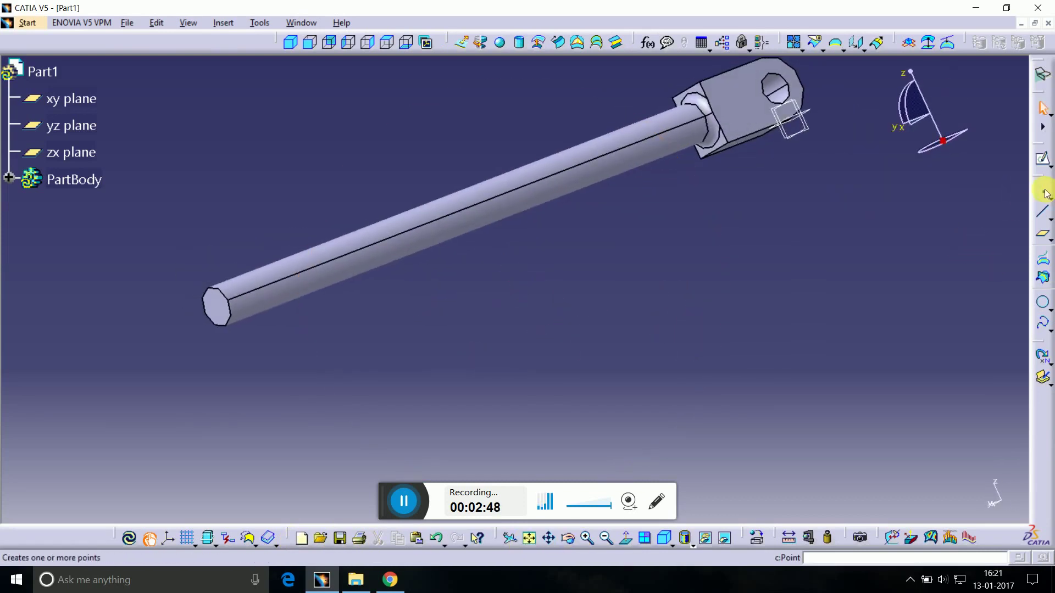
pyautogui.click(220, 306)
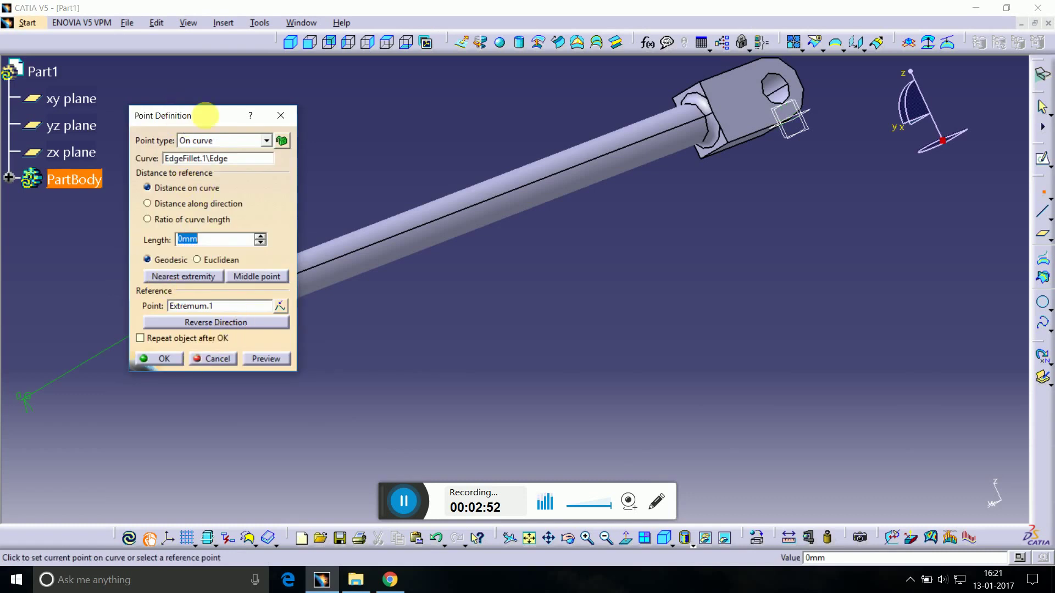
pyautogui.moveTo(206, 115); pyautogui.dragTo(677, 141)
pyautogui.click(223, 306)
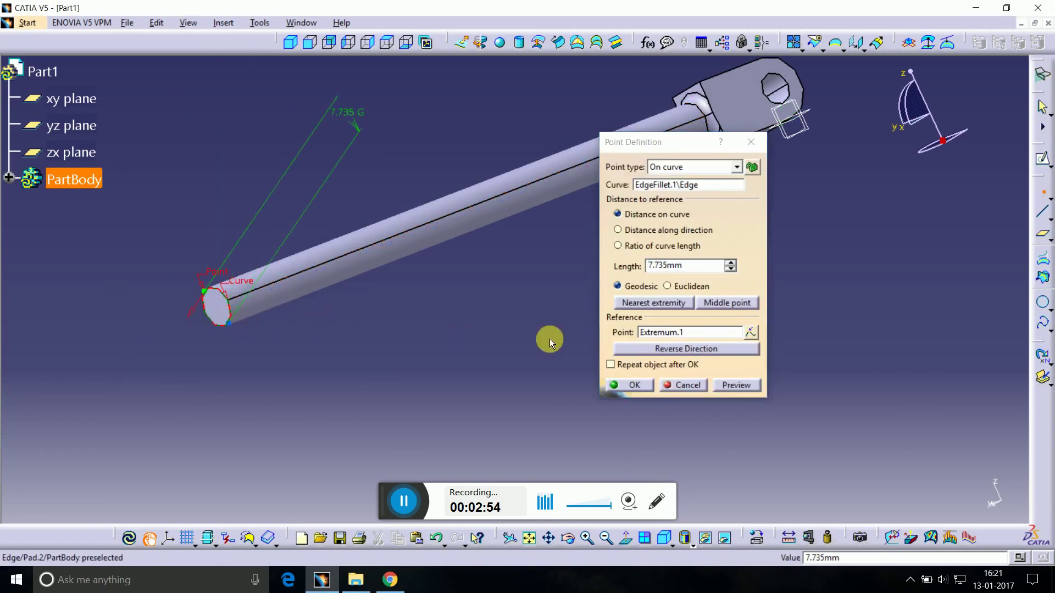
pyautogui.click(643, 388)
# Step: Create an axis along the rod from its face, then start a helix
pyautogui.click(1047, 329)
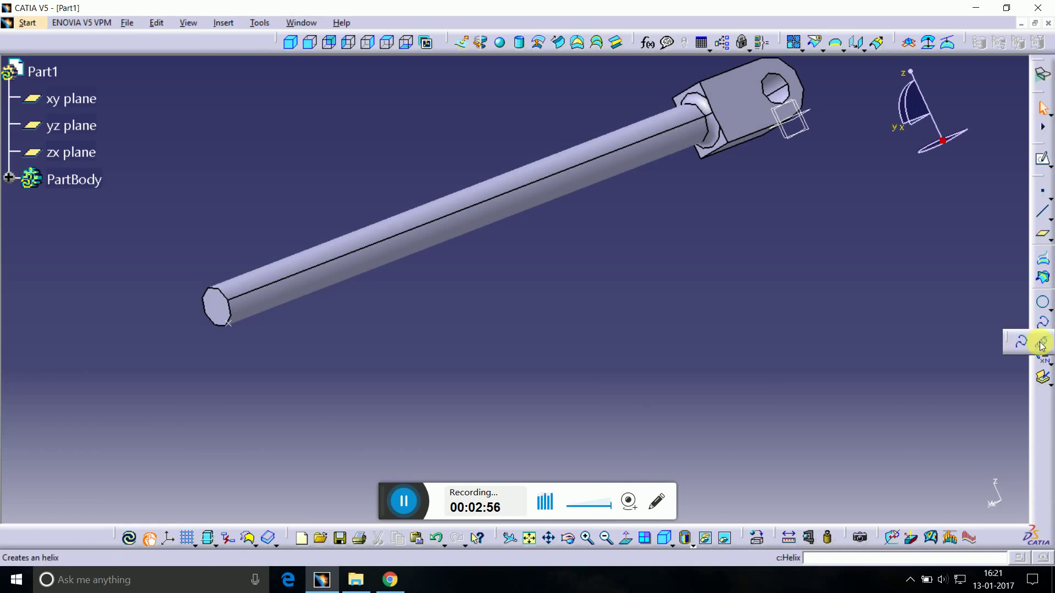
pyautogui.click(1042, 222)
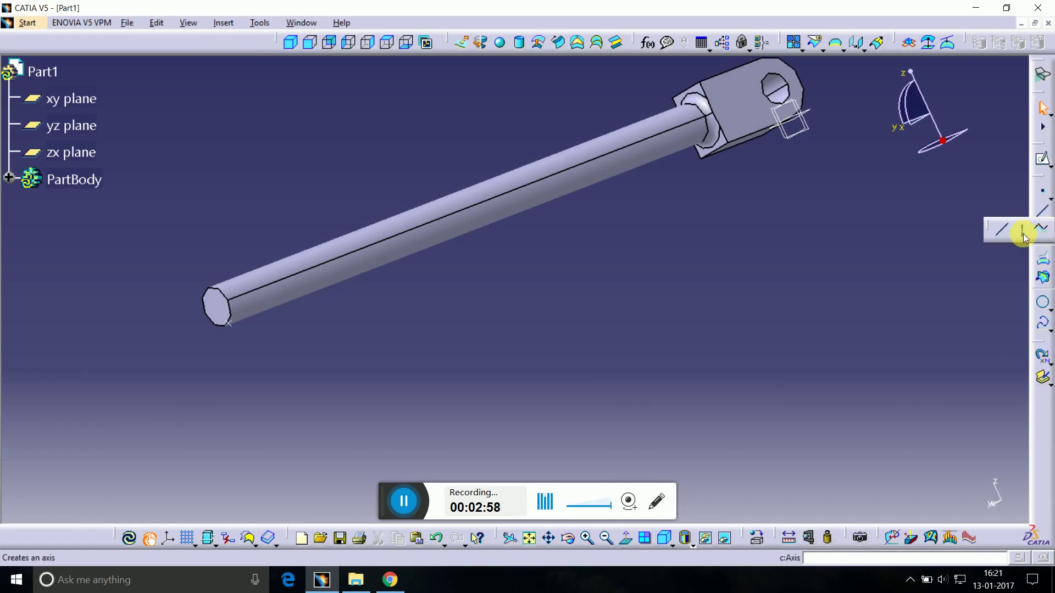
pyautogui.click(1023, 229)
pyautogui.click(262, 305)
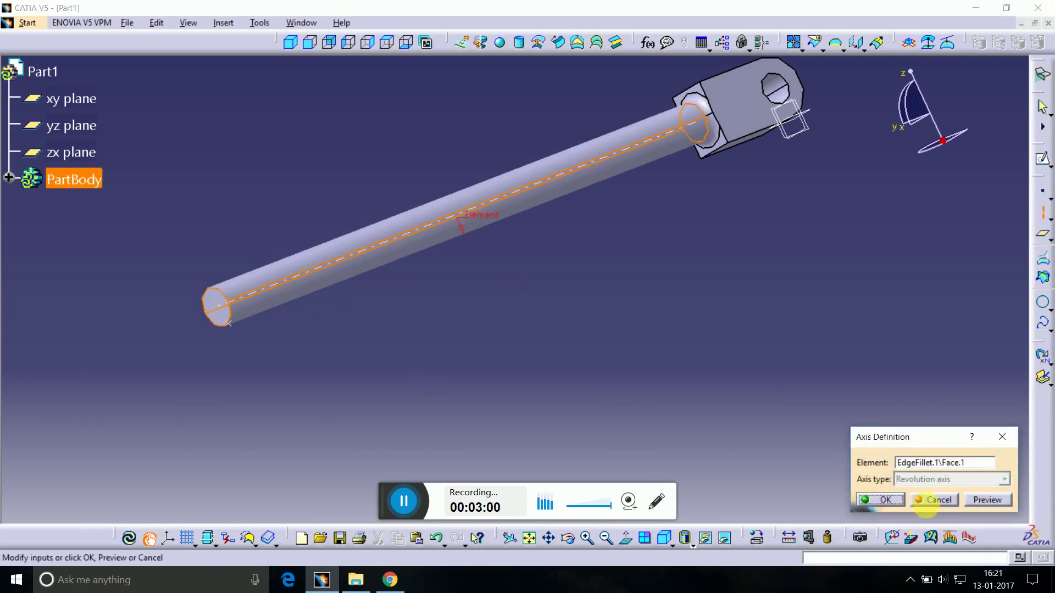
pyautogui.click(882, 500)
pyautogui.click(1047, 328)
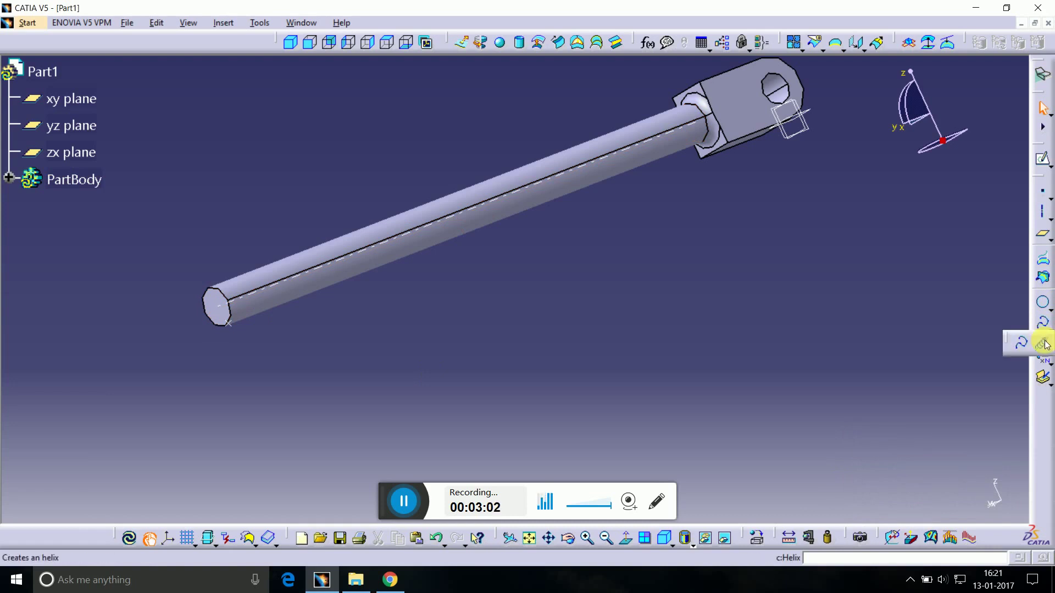
pyautogui.click(1044, 345)
# Step: Create a reversed helix from Point.1 about Axis.1 with 2 mm pitch, 14 mm height, then a normal plane
pyautogui.click(230, 327)
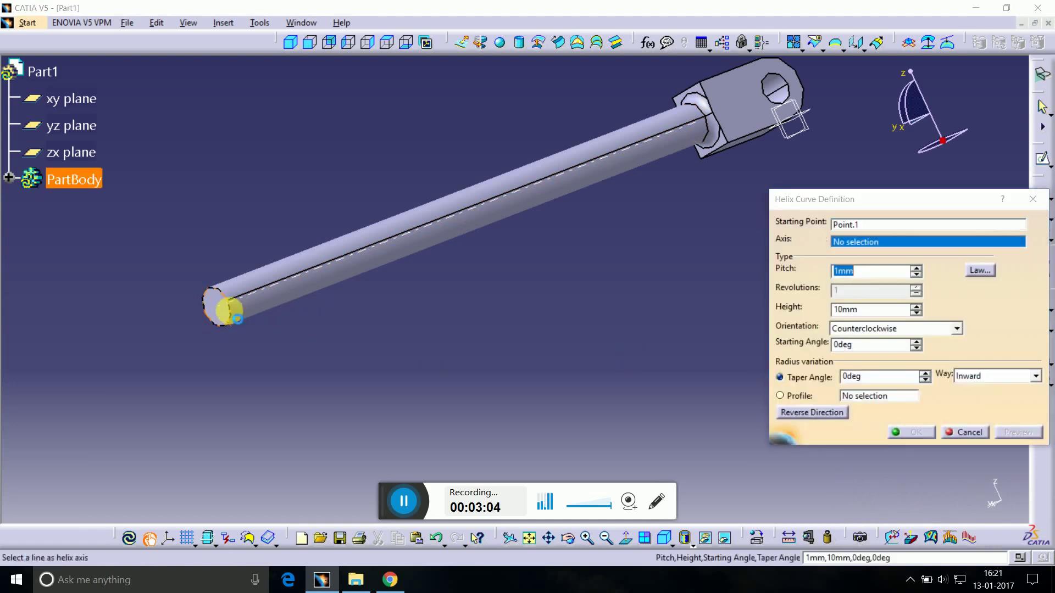
pyautogui.click(237, 304)
pyautogui.write('14')
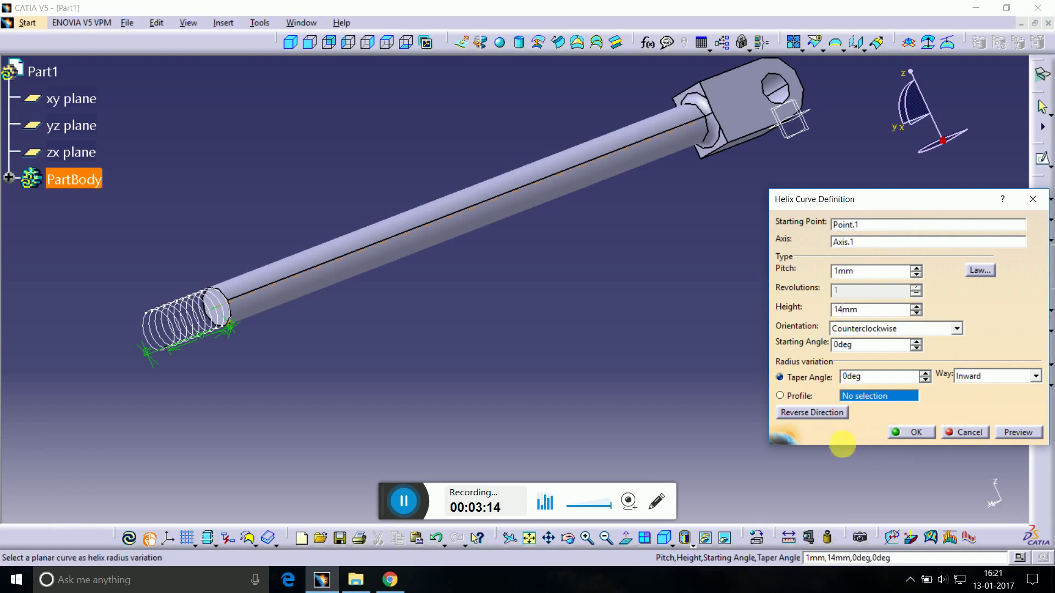
pyautogui.click(827, 413)
pyautogui.click(916, 268)
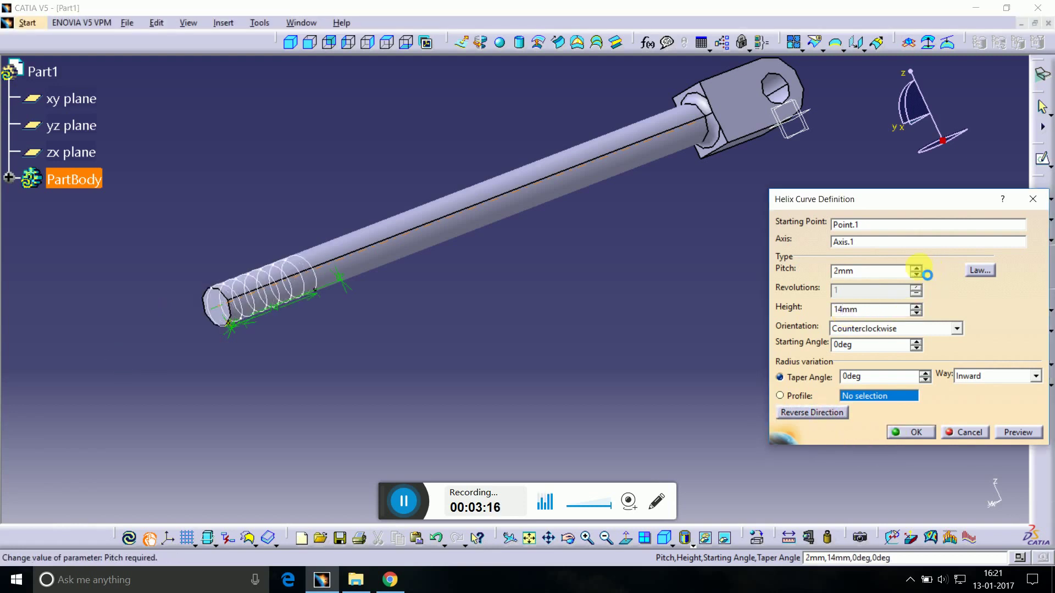
pyautogui.click(916, 268)
pyautogui.click(916, 268)
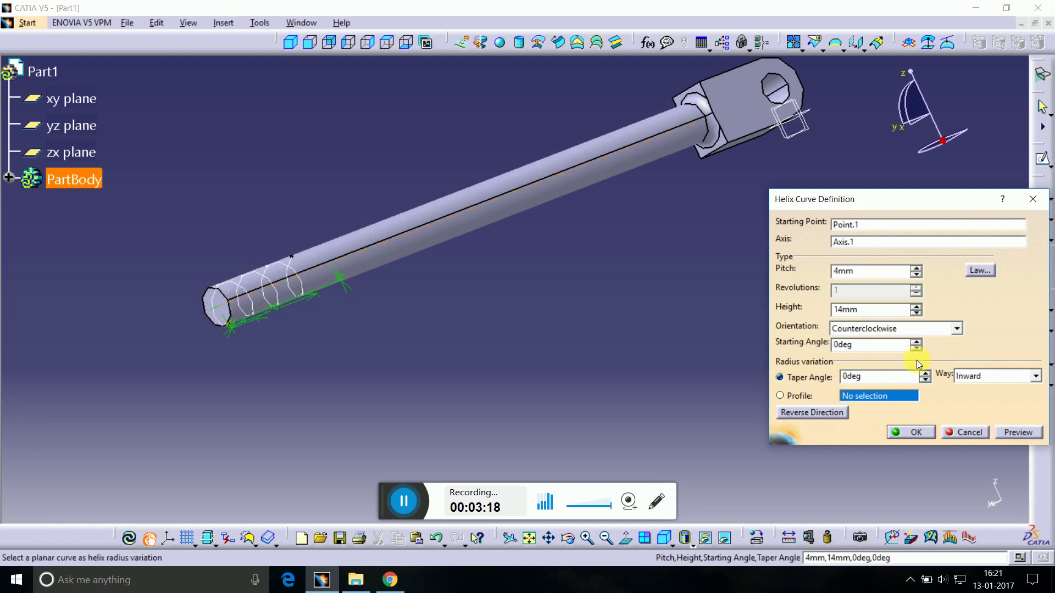
pyautogui.click(916, 275)
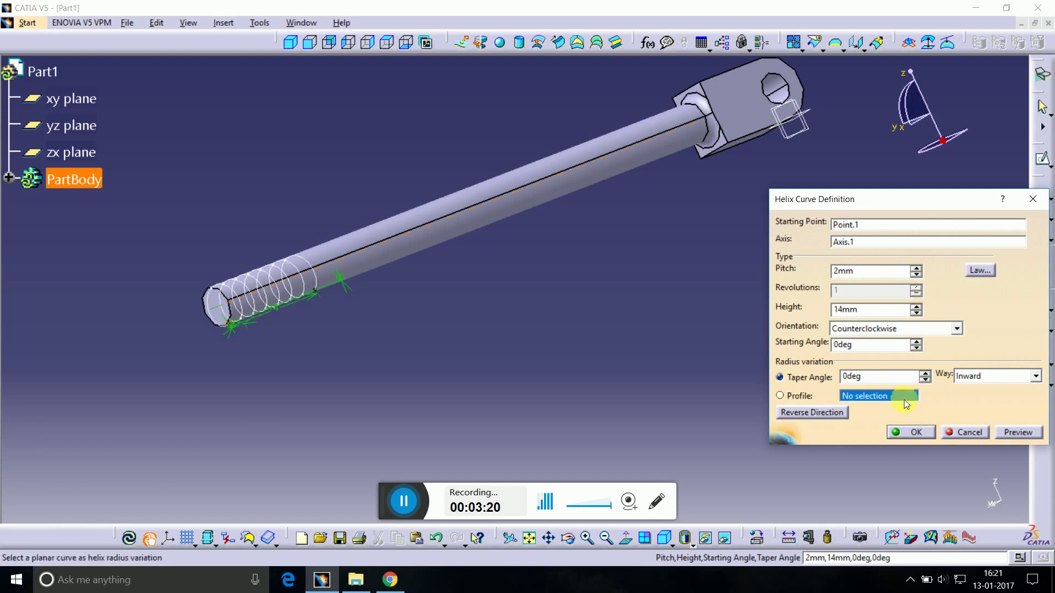
pyautogui.click(909, 432)
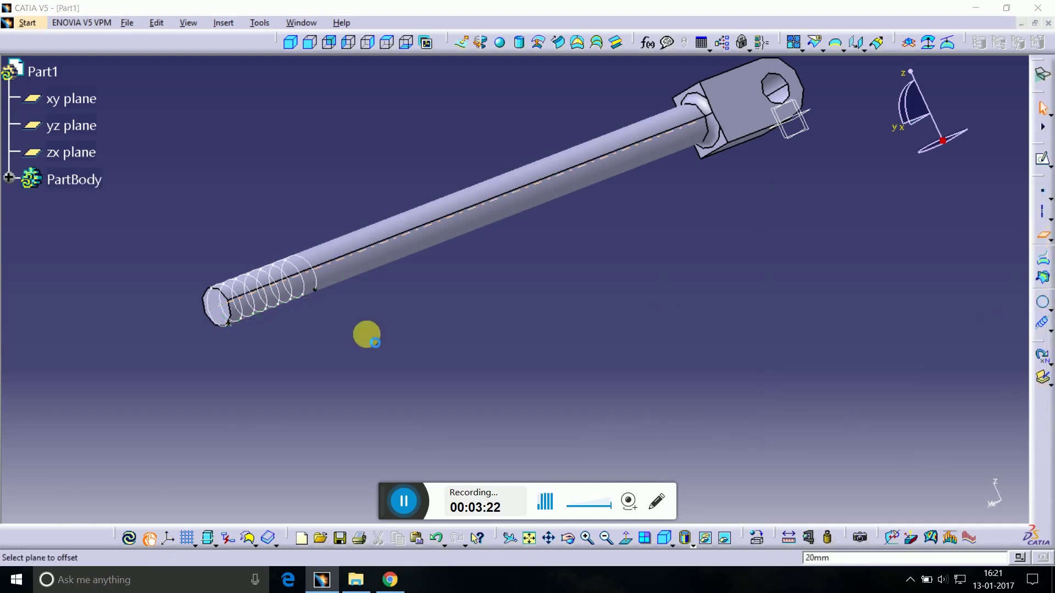
pyautogui.click(291, 300)
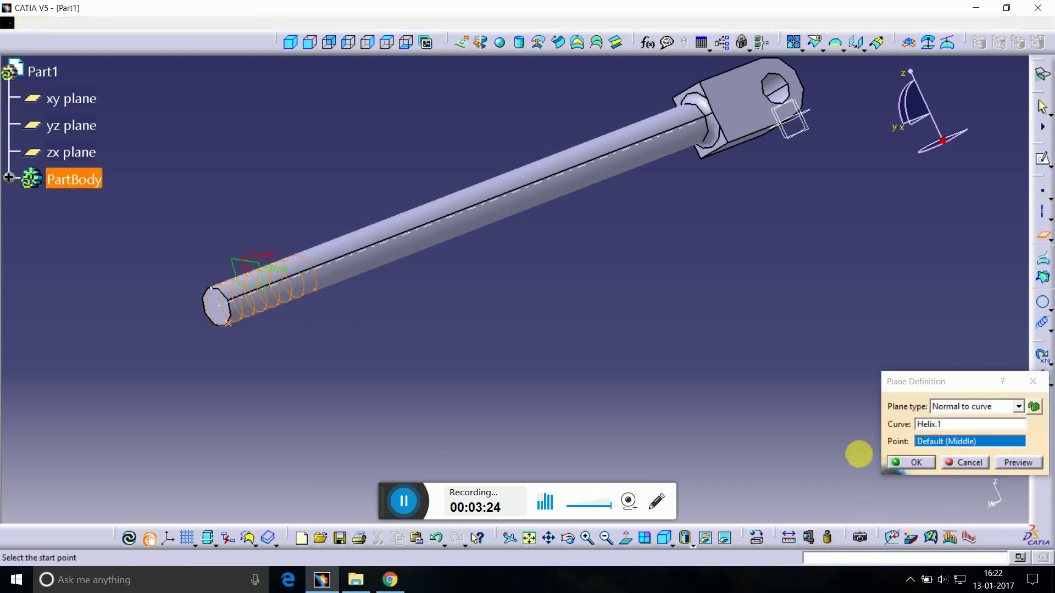
# Step: Open a sketch on the normal plane and zoom to the helix end
pyautogui.click(1042, 160)
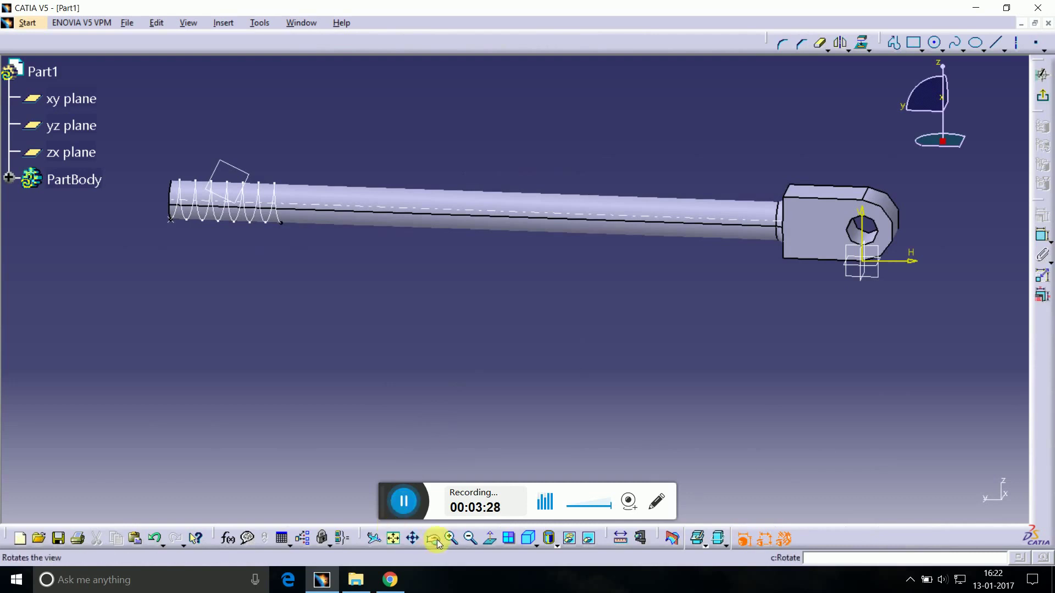
pyautogui.click(451, 538)
pyautogui.click(451, 539)
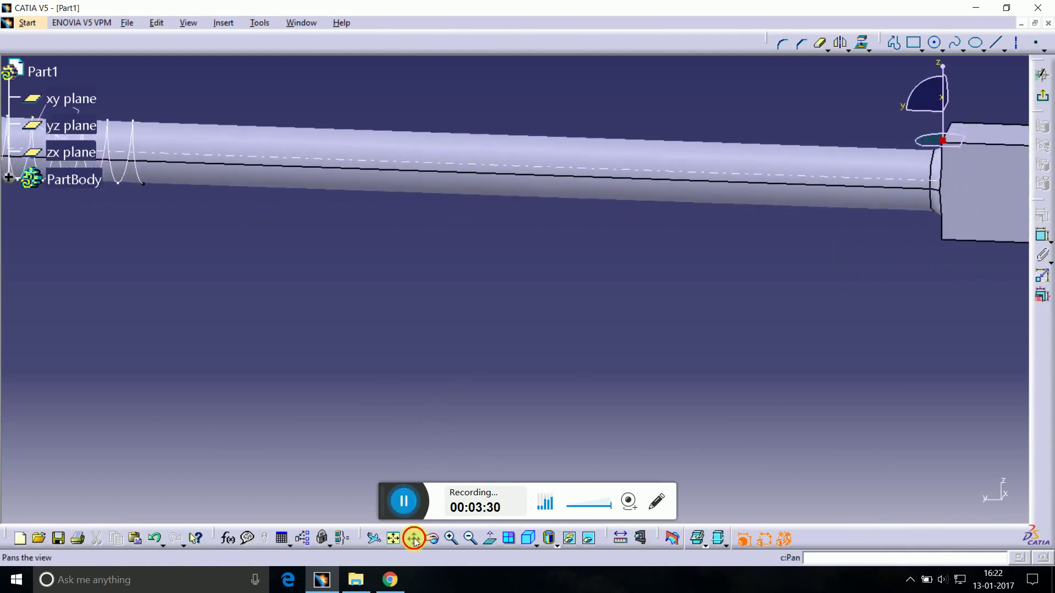
pyautogui.moveTo(360, 286); pyautogui.dragTo(522, 495, button='middle')
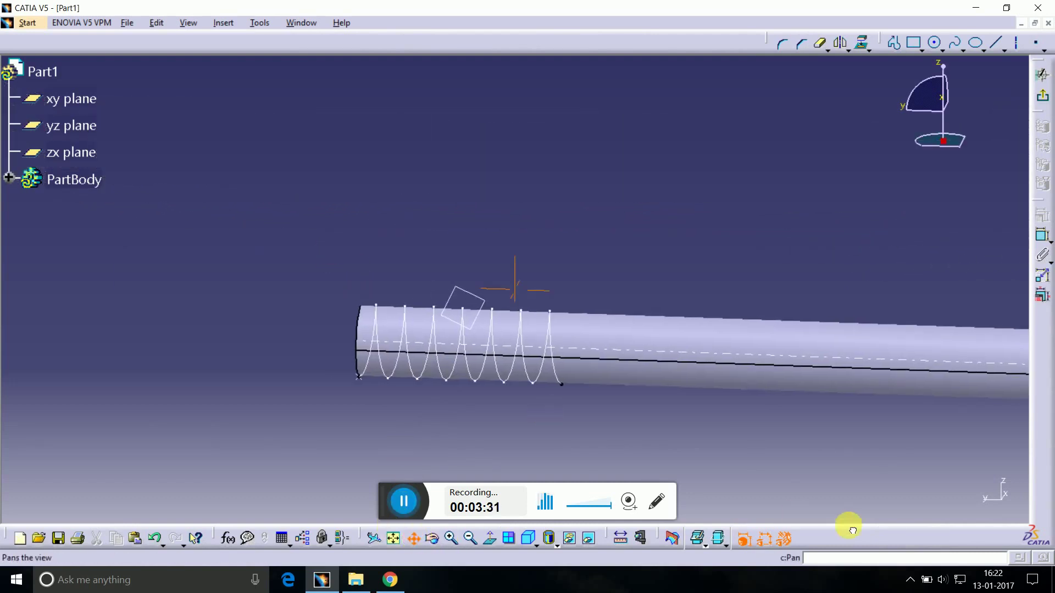
pyautogui.click(451, 539)
# Step: Draw a 1 mm diameter circle at the helix start and exit the sketch
pyautogui.click(935, 43)
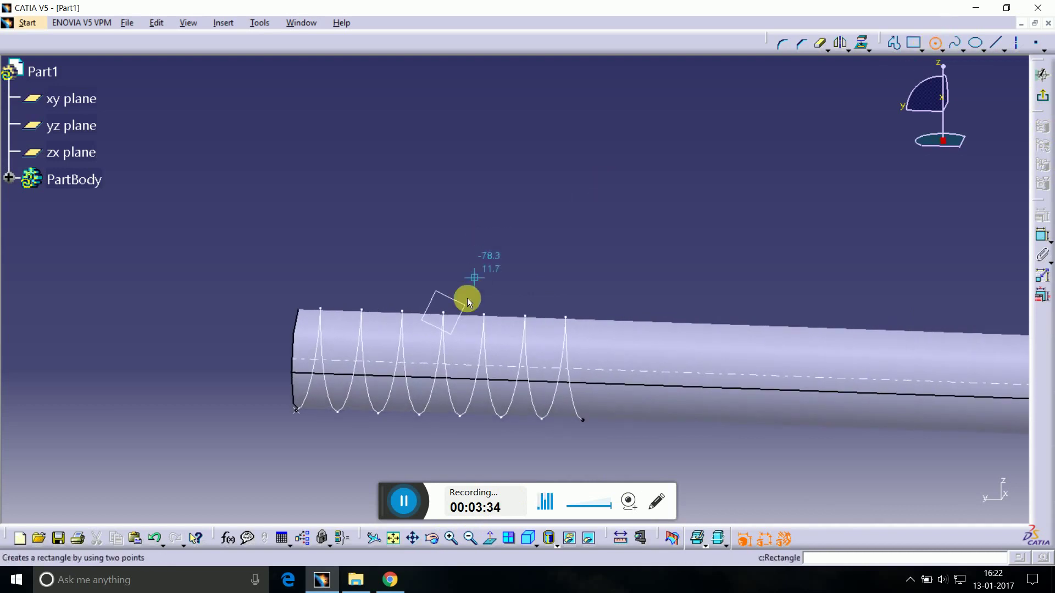
pyautogui.click(445, 310)
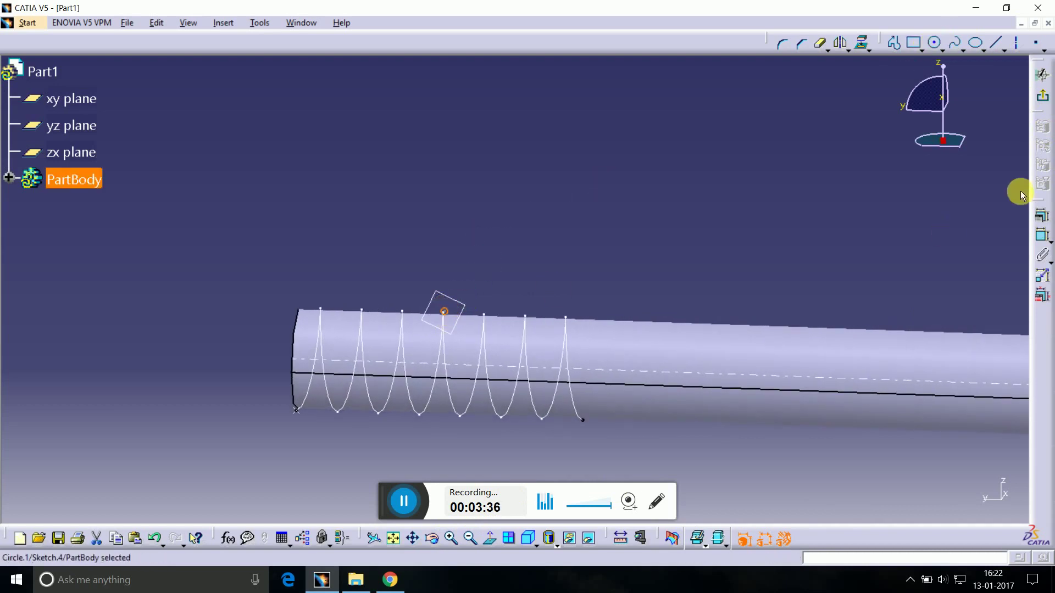
pyautogui.click(1041, 218)
pyautogui.click(444, 312)
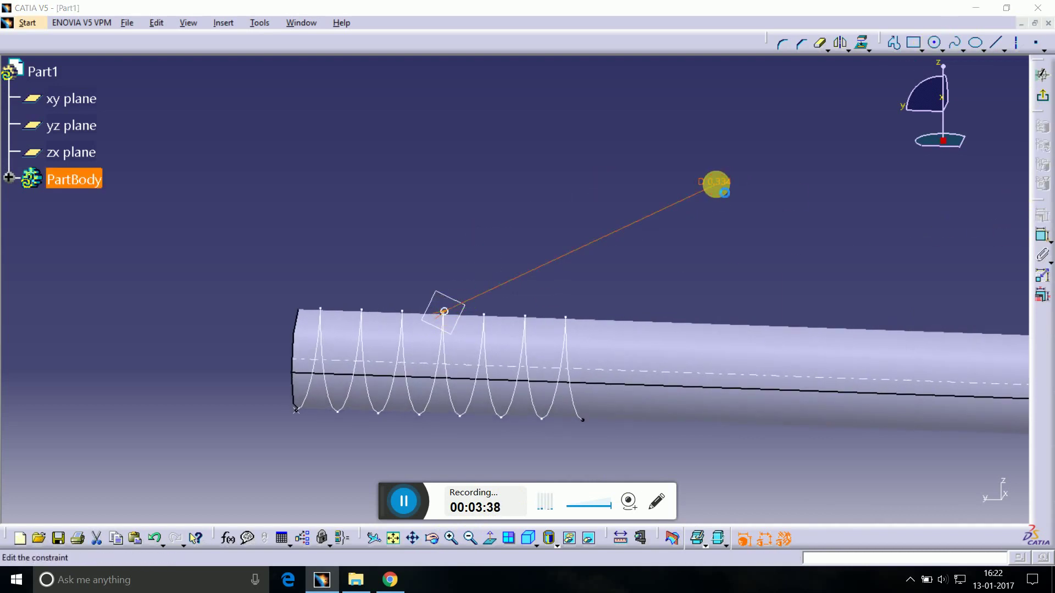
pyautogui.doubleClick(724, 192)
pyautogui.write('5')
pyautogui.press('Return')
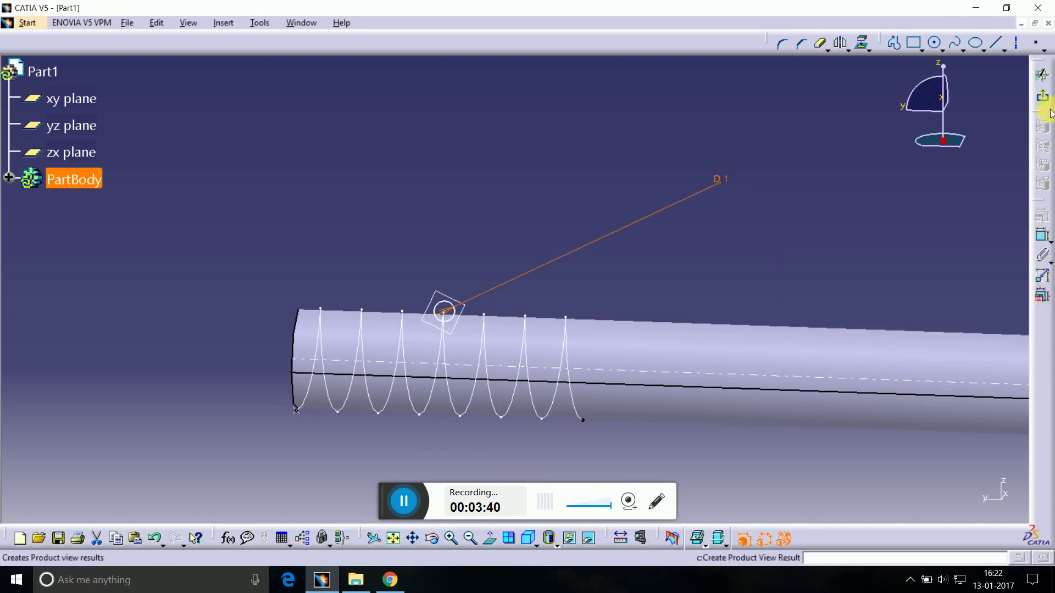
pyautogui.click(1043, 97)
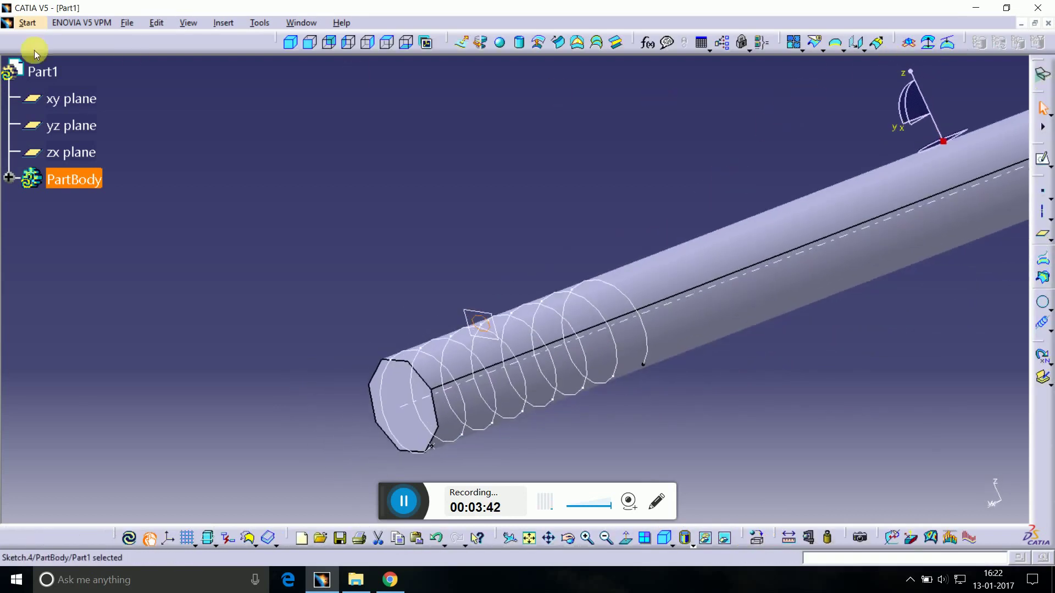
# Step: In Part Design, cut a slot sweeping Sketch.4 along Helix.1 into the rod end
pyautogui.click(24, 27)
pyautogui.click(459, 57)
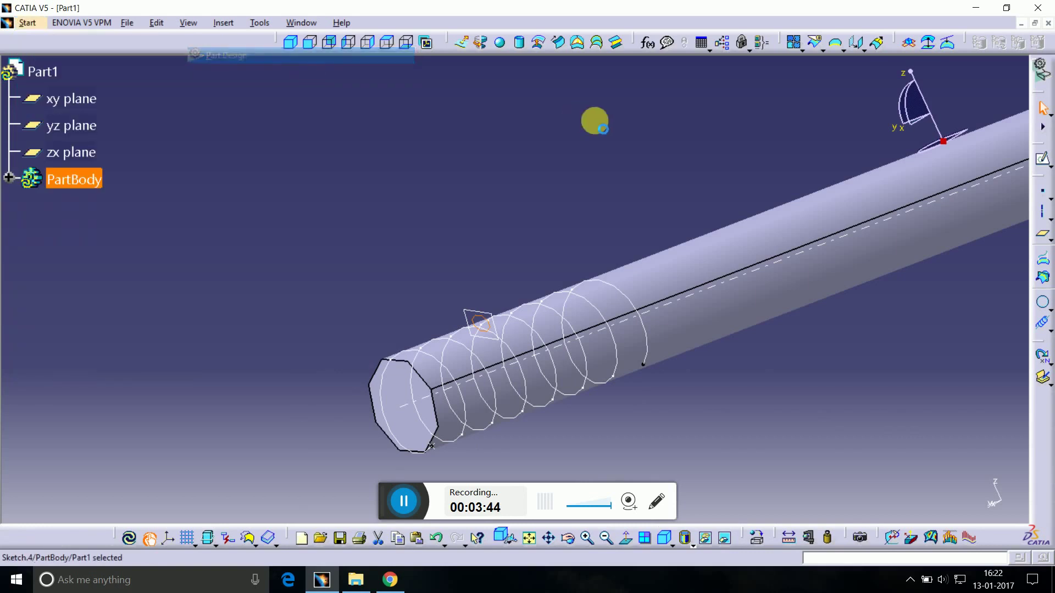
pyautogui.click(979, 43)
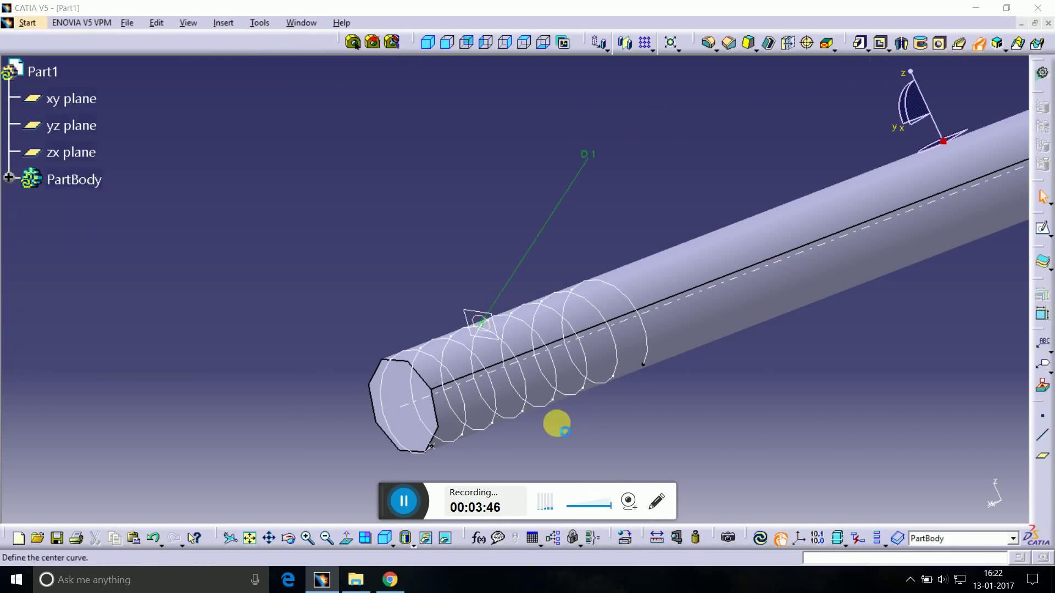
pyautogui.click(557, 406)
pyautogui.click(832, 423)
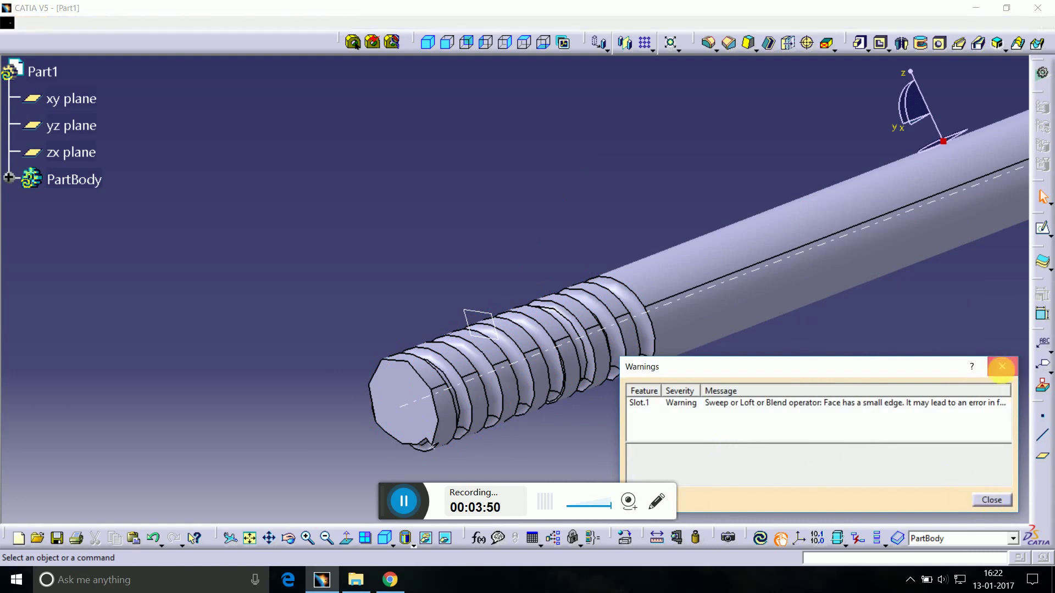
pyautogui.click(1002, 367)
# Step: Hide the rod axis and helix construction curves, and fit the whole part in view
pyautogui.rightClick(546, 360)
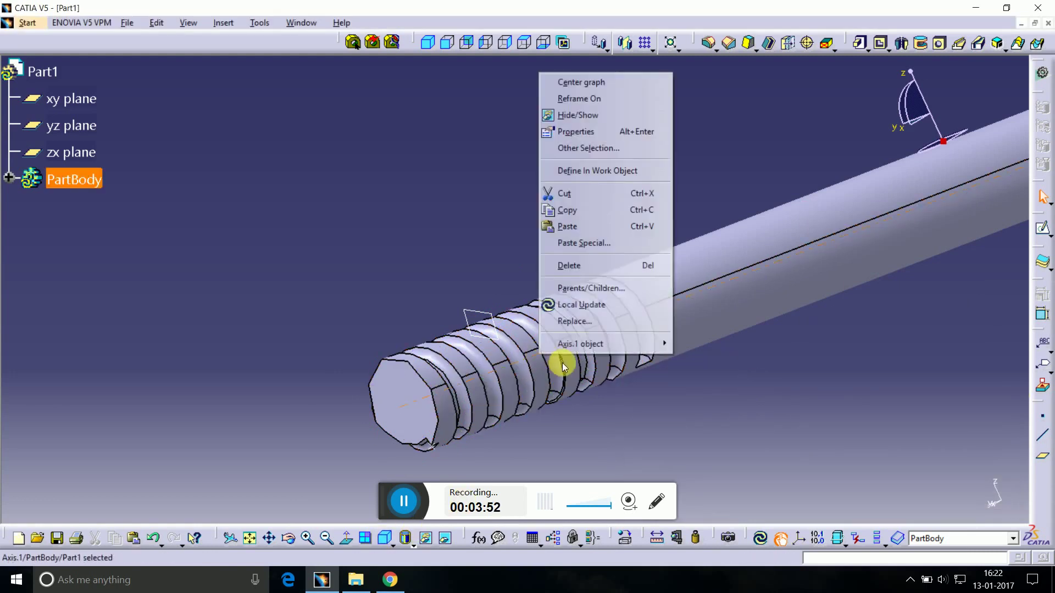
pyautogui.press('Escape')
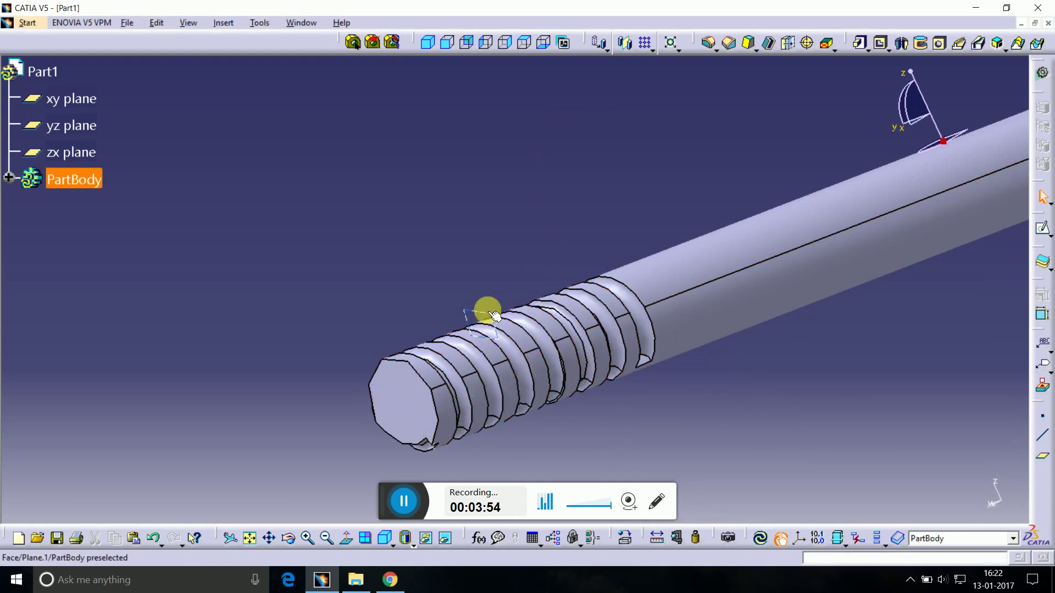
pyautogui.rightClick(483, 307)
pyautogui.click(561, 71)
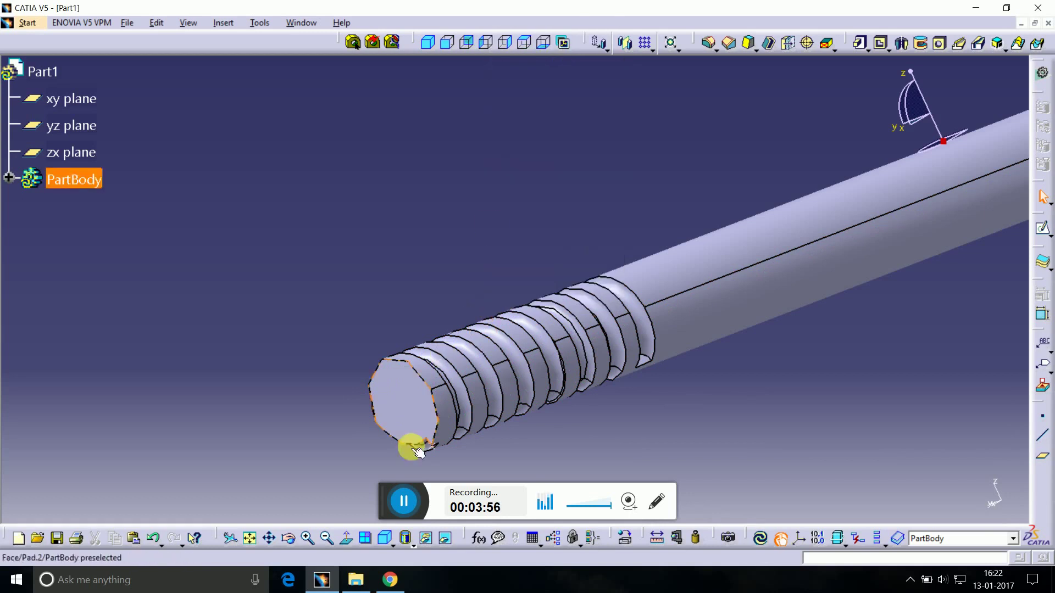
pyautogui.click(249, 538)
# Step: Rotate the part side-on and save it as CATPart '13' in Beam Engine
pyautogui.click(290, 541)
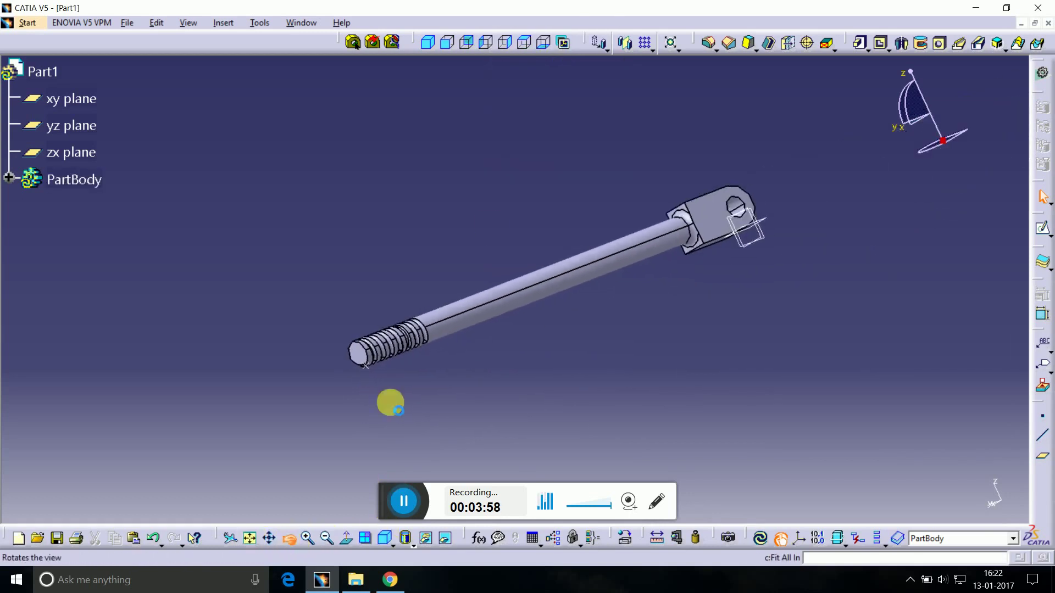
pyautogui.moveTo(389, 403)
pyautogui.mouseDown()
pyautogui.moveTo(636, 292)
pyautogui.moveTo(820, 313)
pyautogui.moveTo(784, 364)
pyautogui.moveTo(848, 261)
pyautogui.moveTo(829, 398)
pyautogui.moveTo(773, 398)
pyautogui.moveTo(860, 412)
pyautogui.moveTo(848, 401)
pyautogui.mouseUp()
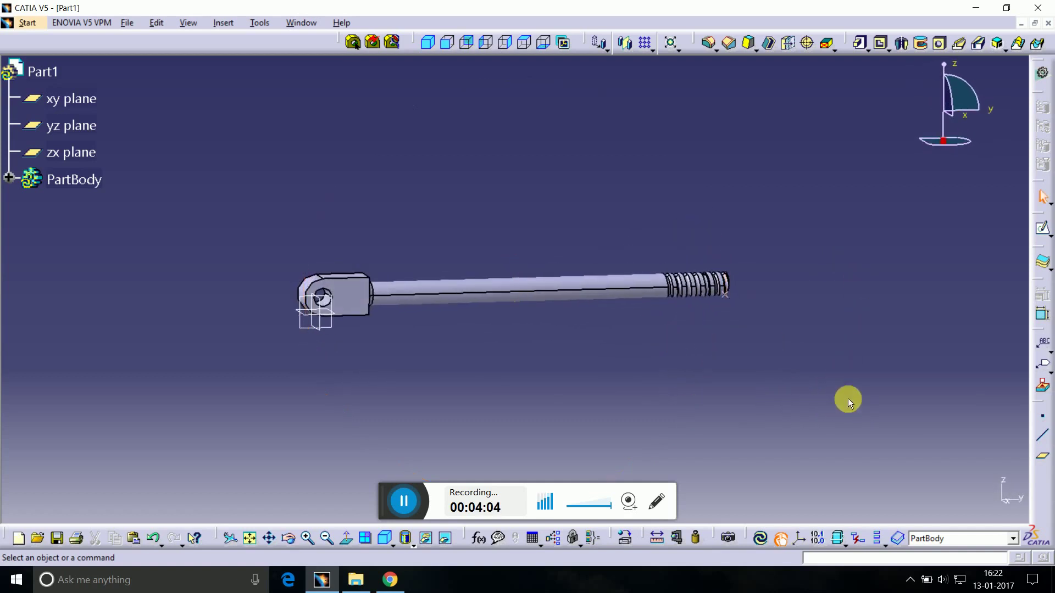
pyautogui.click(127, 22)
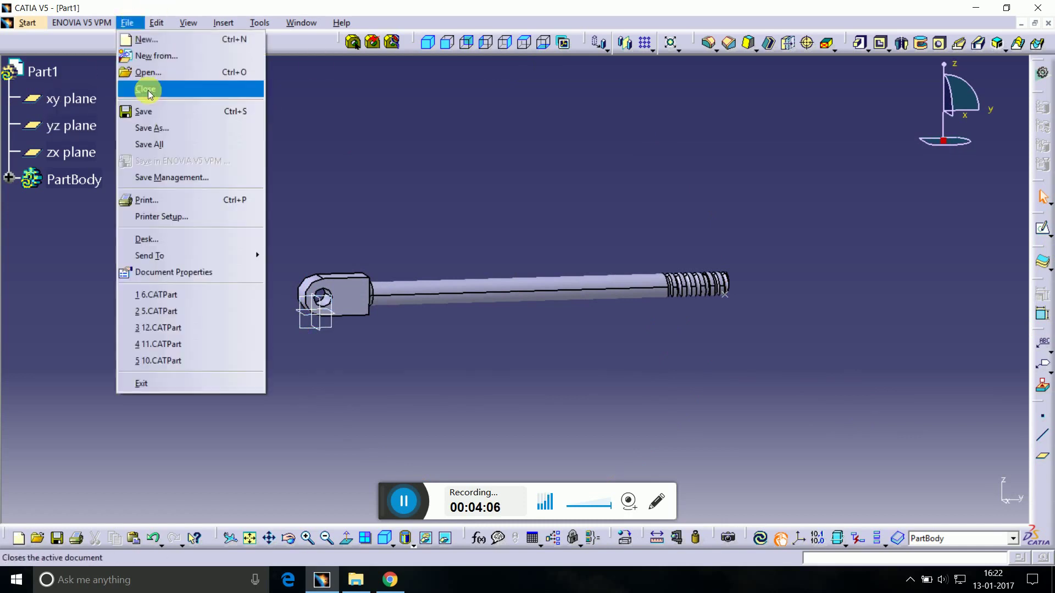
pyautogui.click(156, 112)
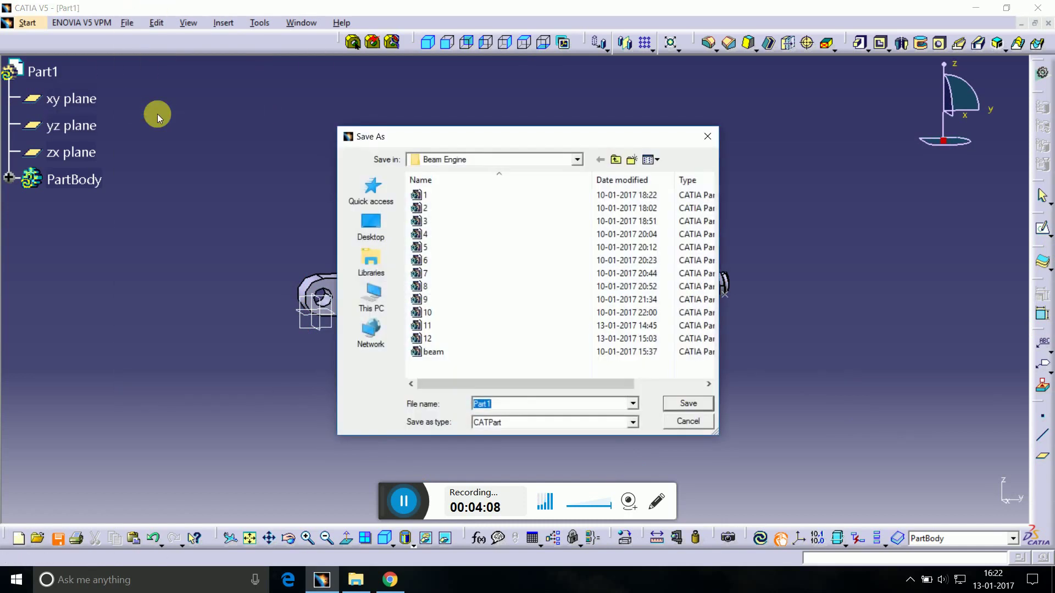
pyautogui.write('13')
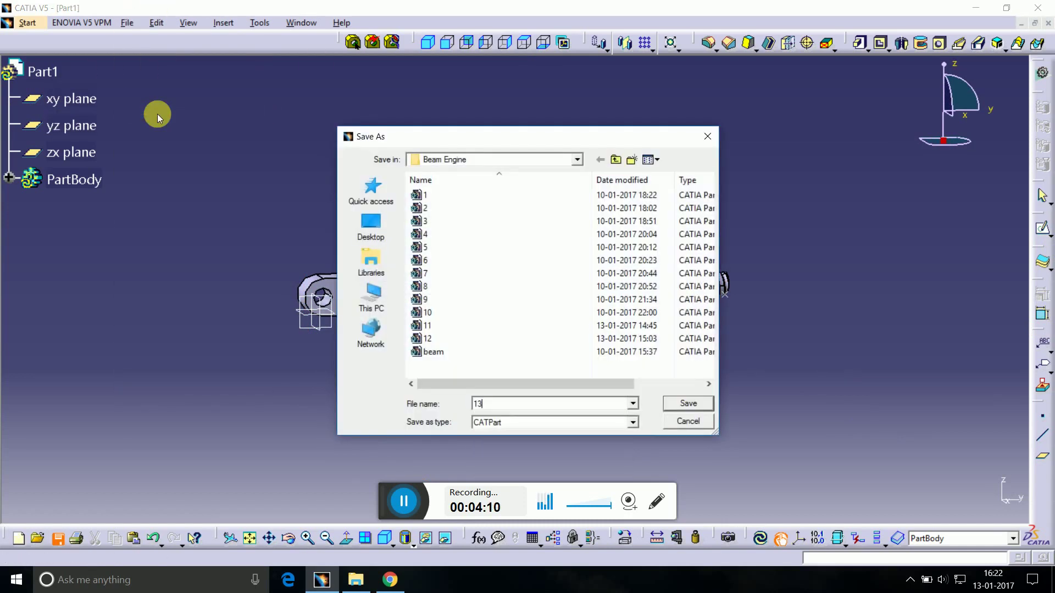